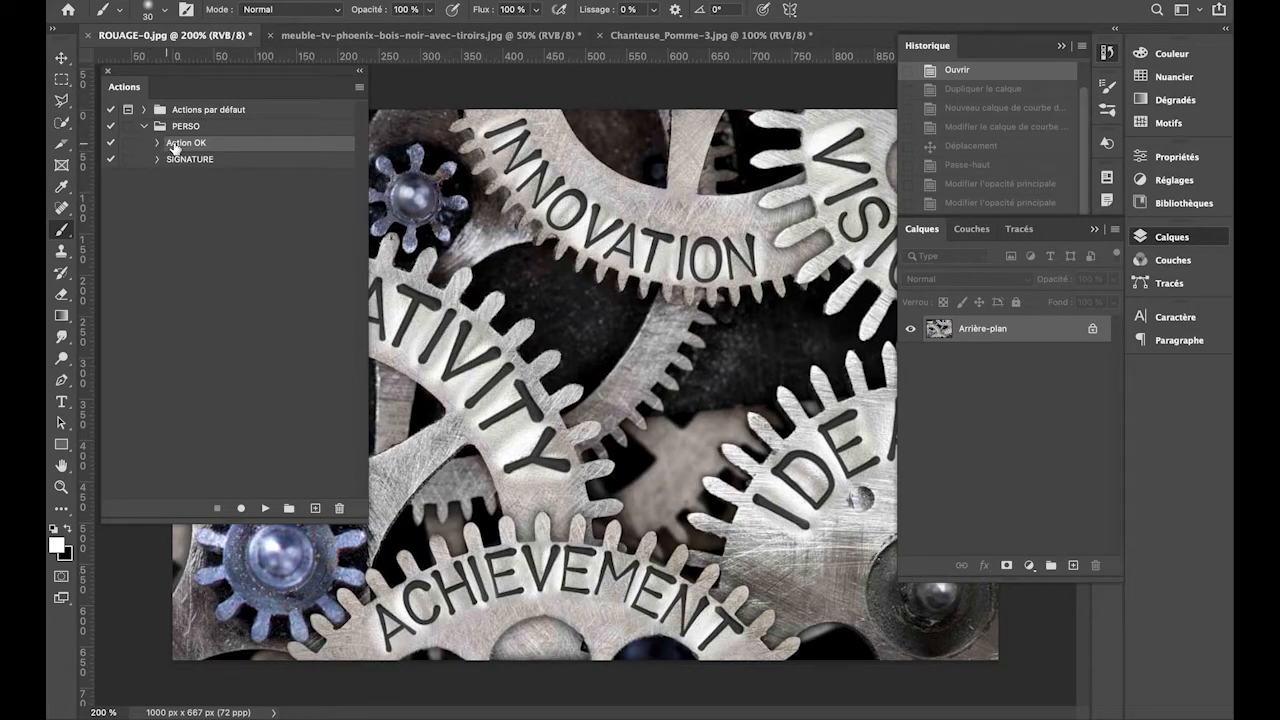
- Play Action OK on the gears image and the TV furniture image, resuming it past its first stop on the furniture
left_click(266, 511)
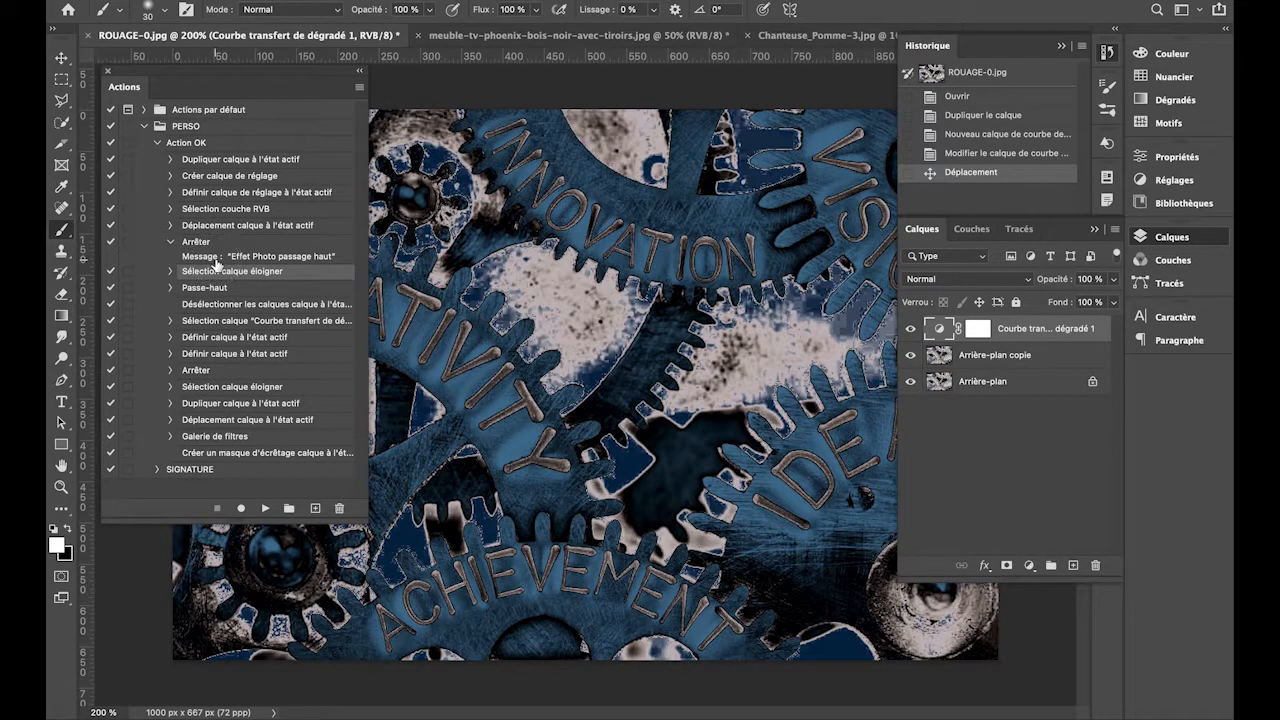
left_click(479, 36)
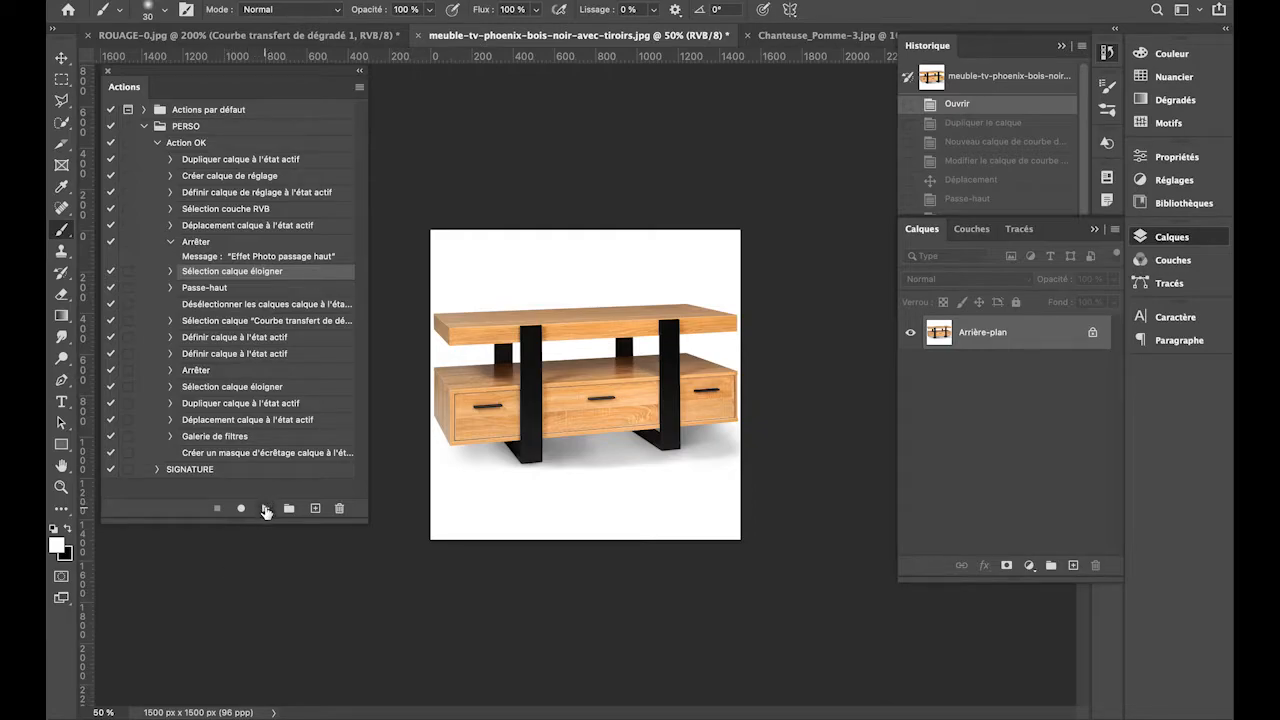
left_click(266, 510)
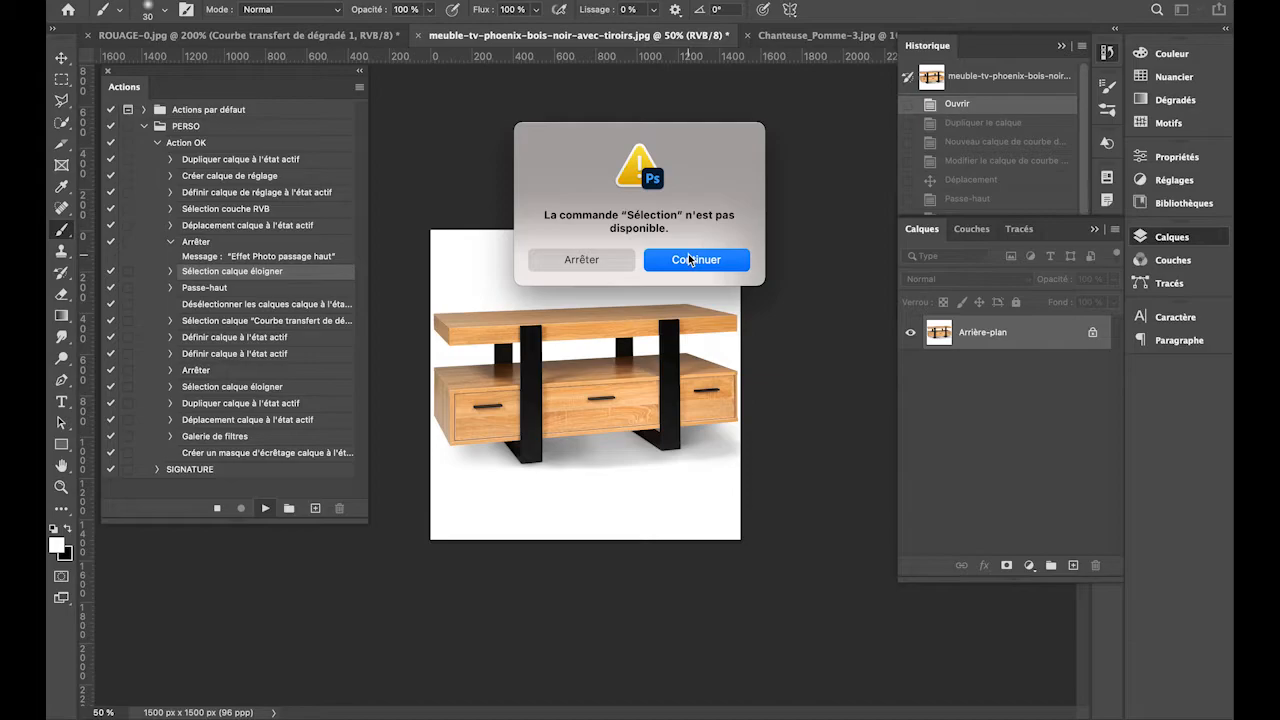
left_click(578, 262)
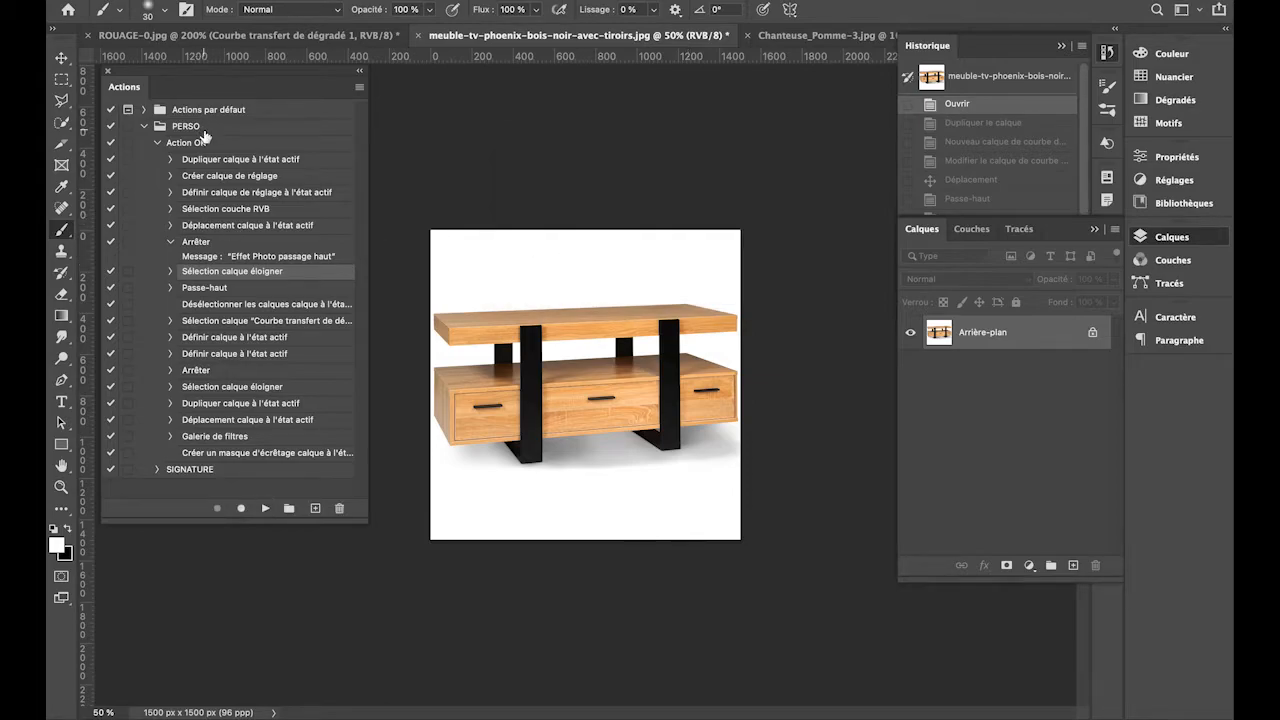
left_click(201, 144)
left_click(265, 509)
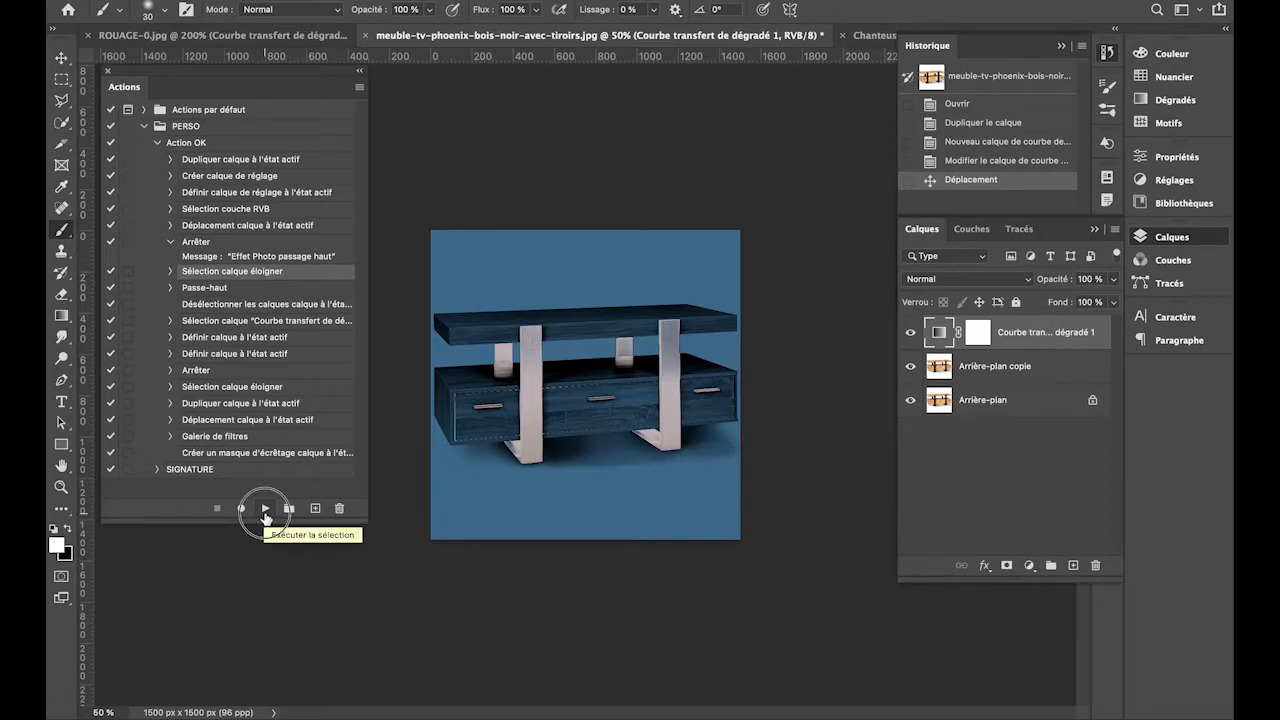
left_click(265, 510)
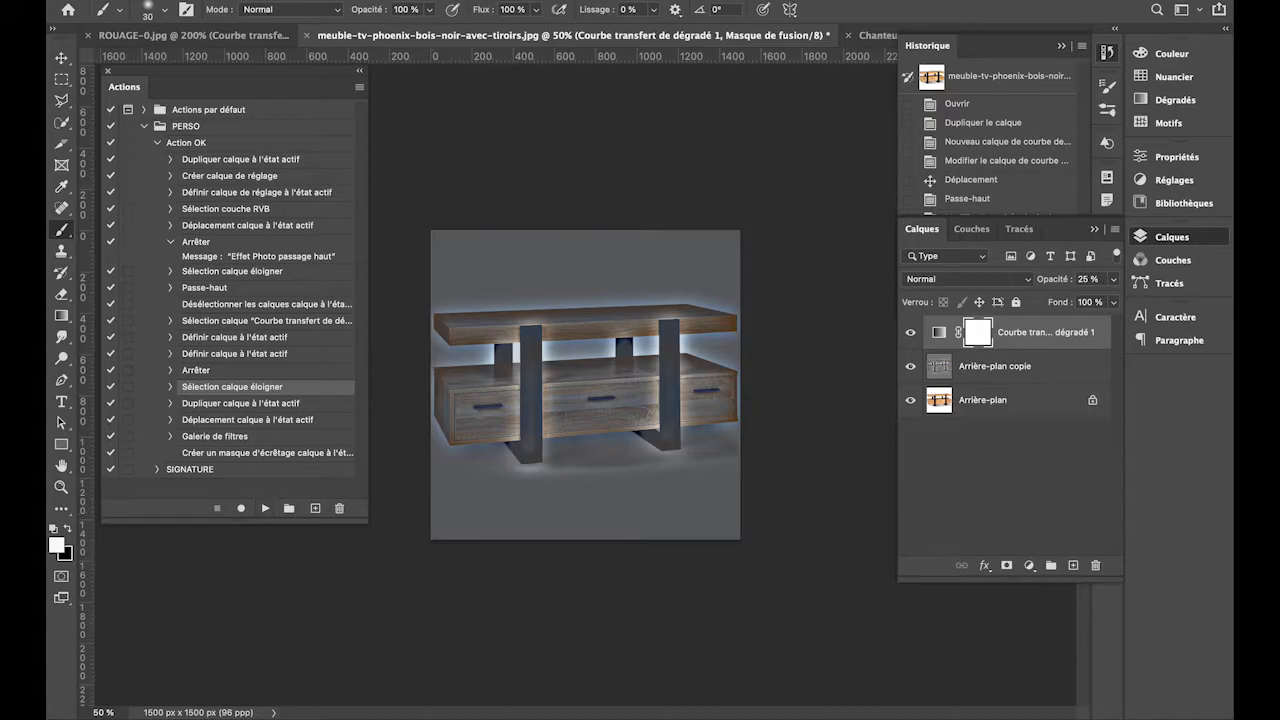
- Play Action OK from its beginning on Chanteuse_Pomme-3.jpg and resume it after its stop
left_click(872, 35)
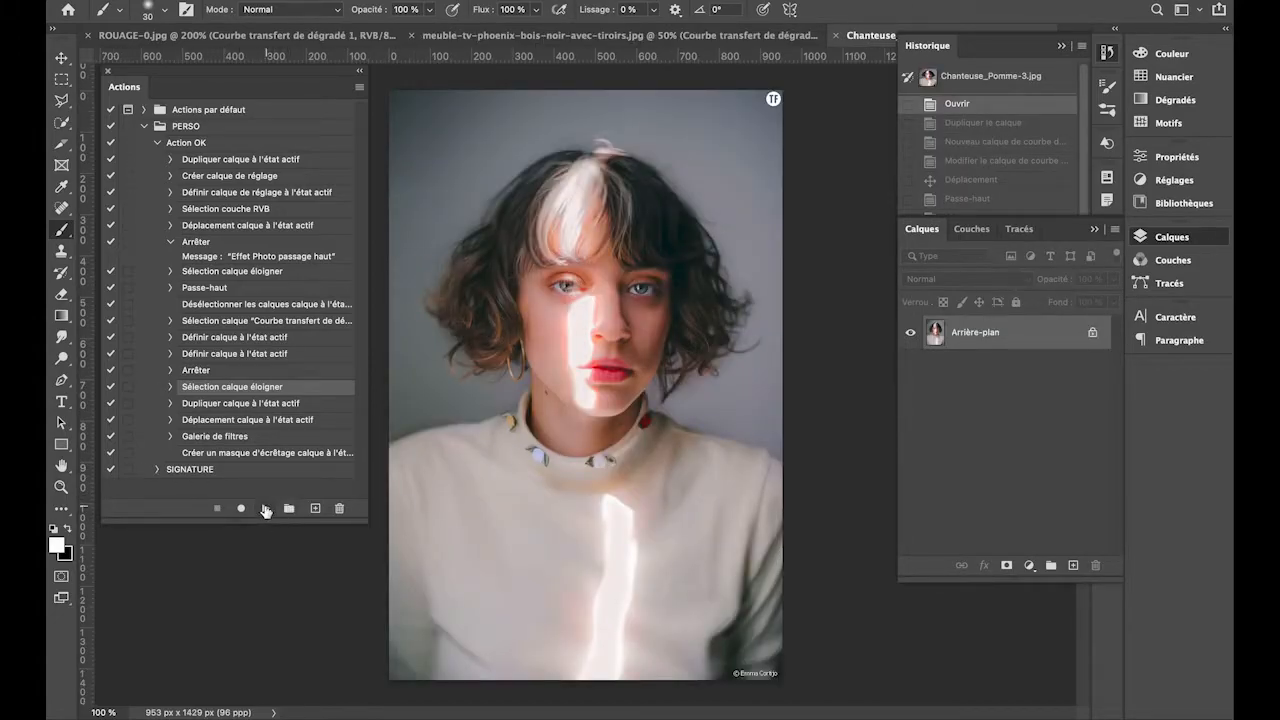
left_click(265, 509)
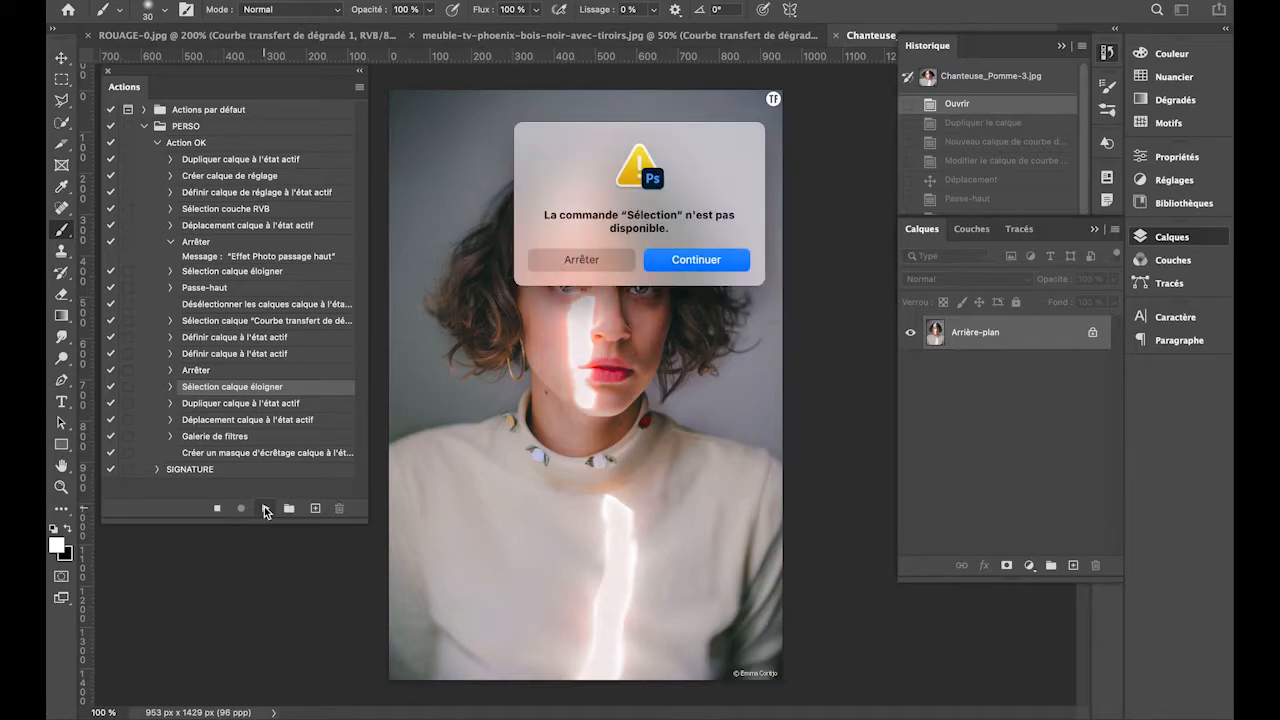
left_click(598, 264)
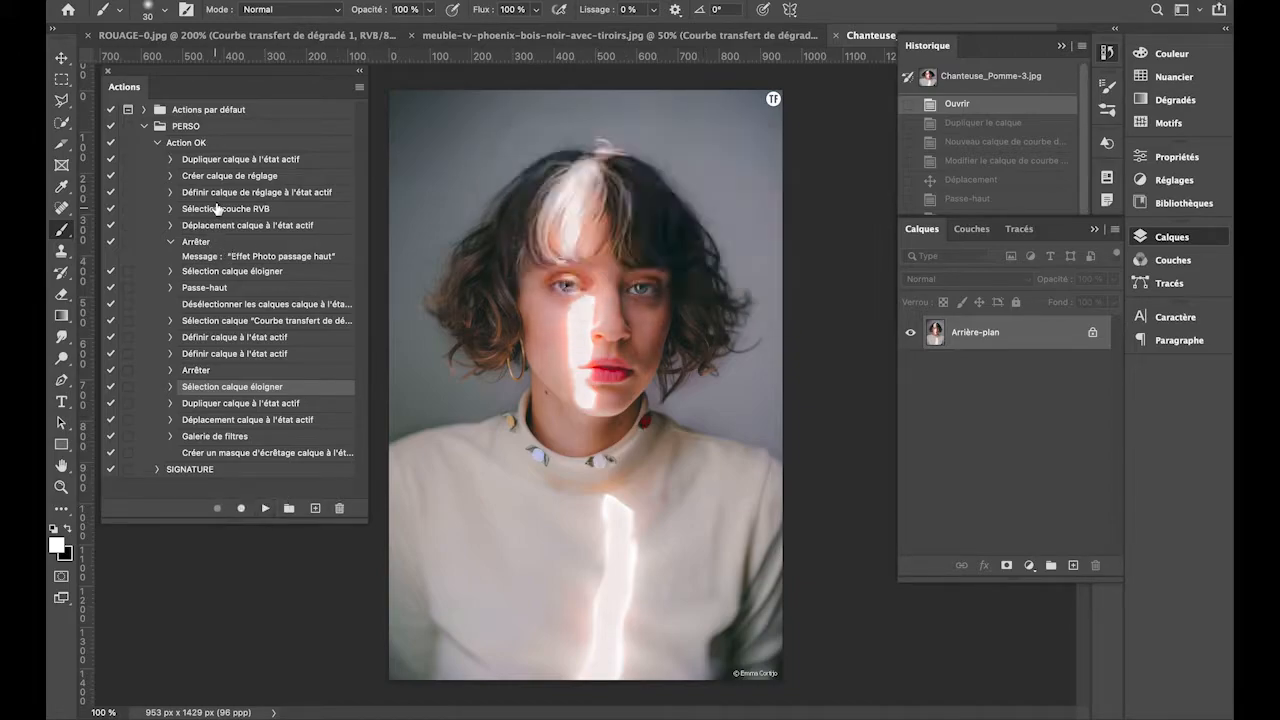
left_click(222, 146)
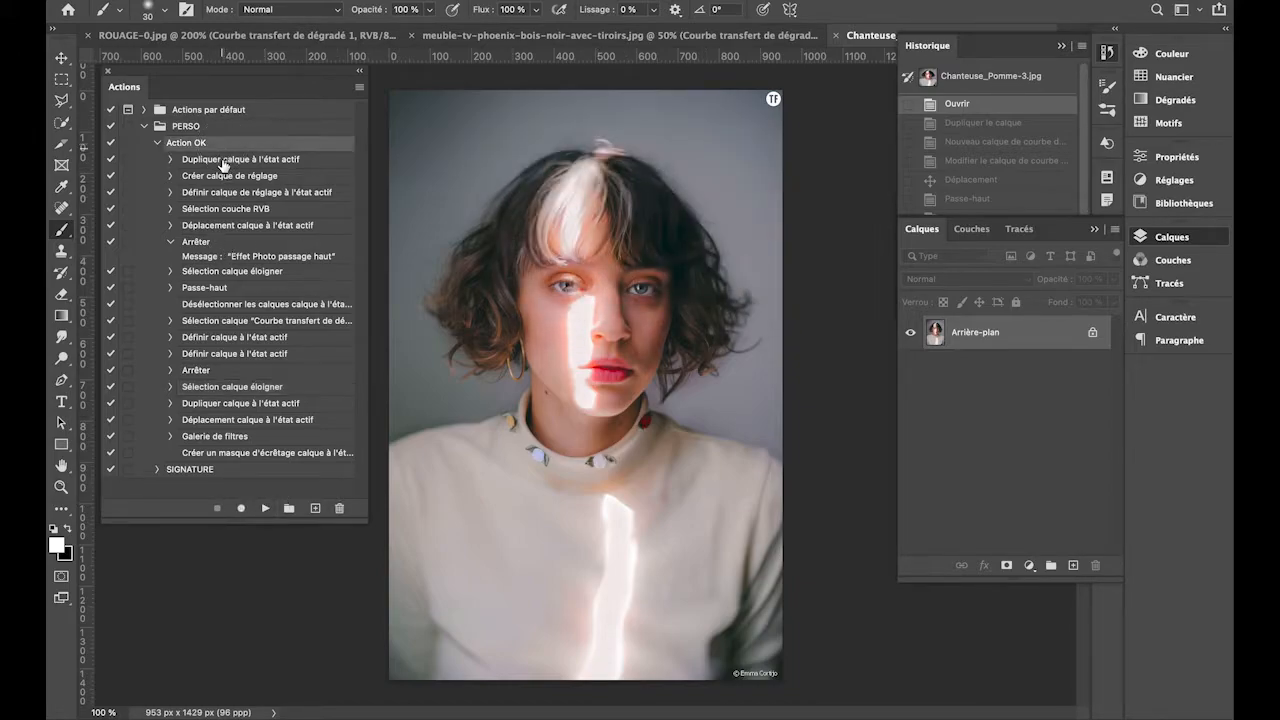
left_click(265, 508)
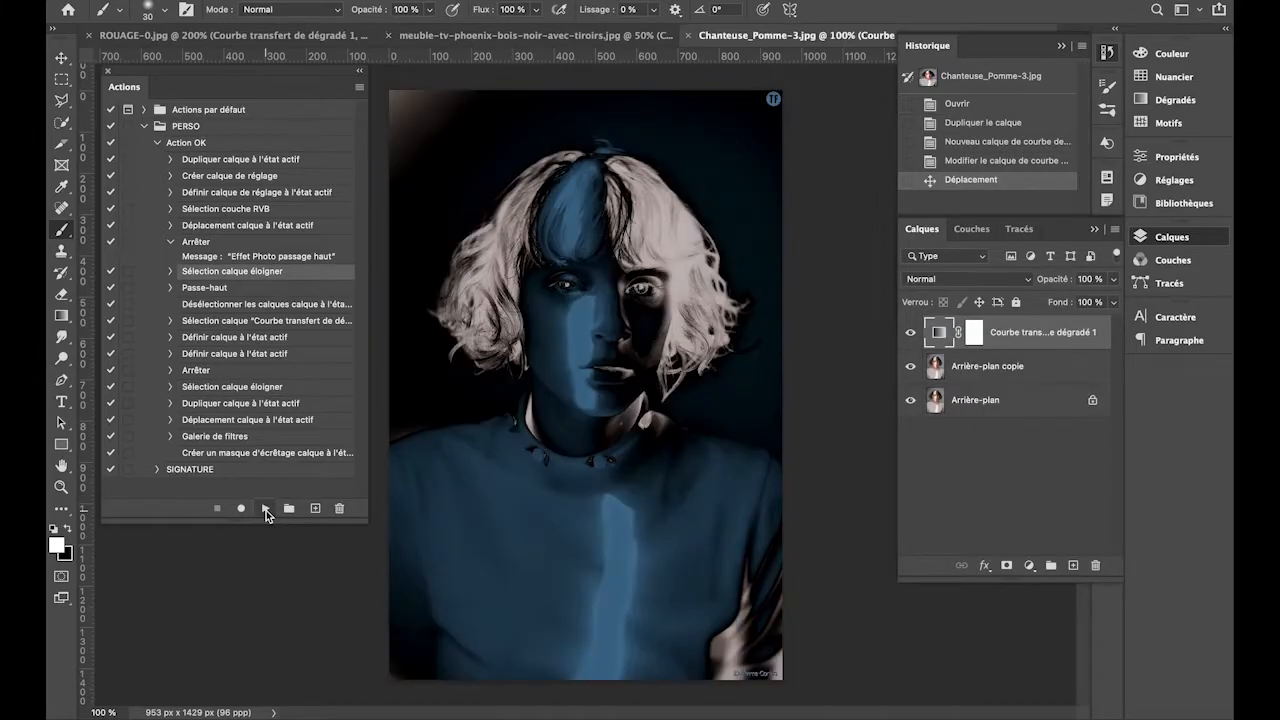
left_click(265, 508)
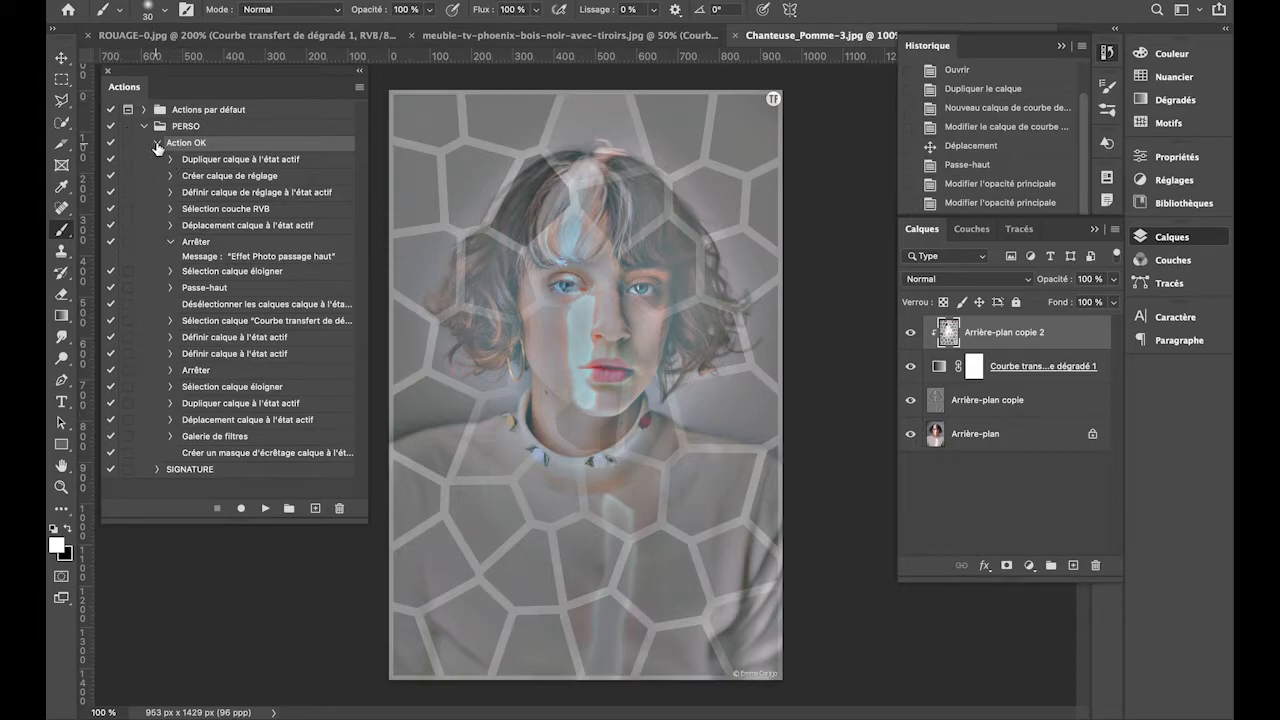
- Revert the portrait, TV furniture and gears images to their Ouvrir history state
left_click(157, 145)
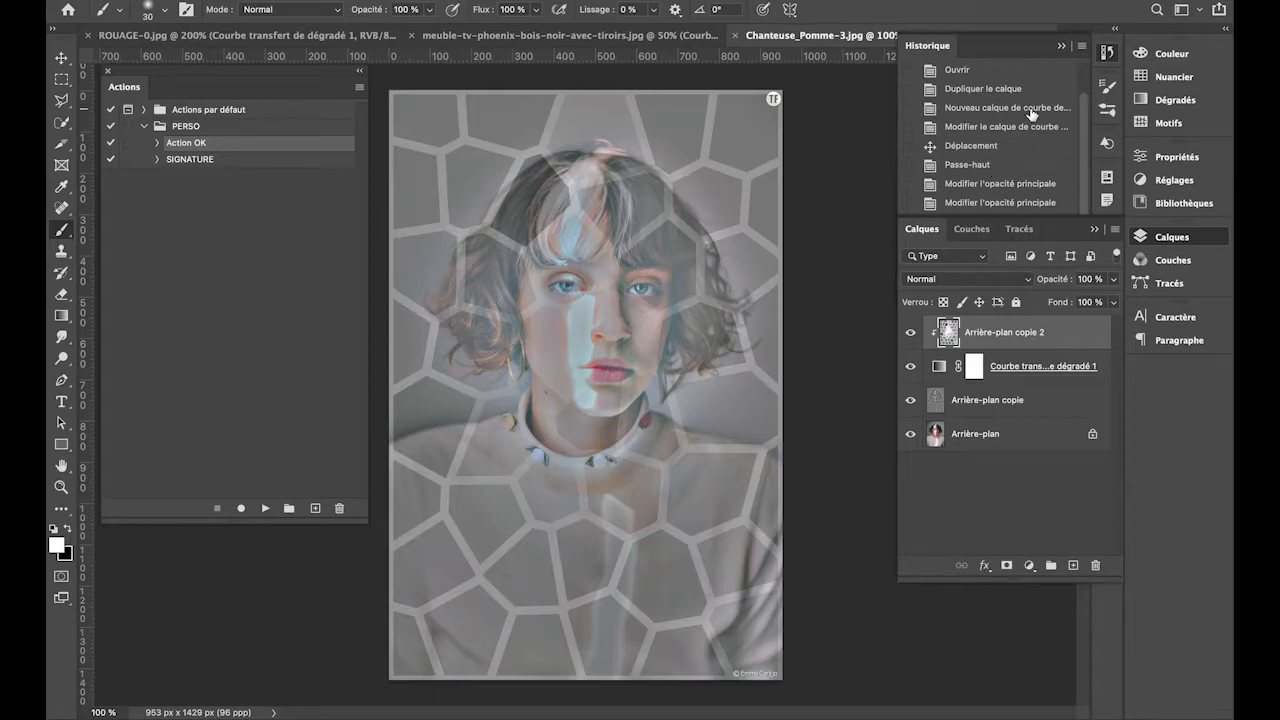
left_click_drag(1085, 118, 1083, 82)
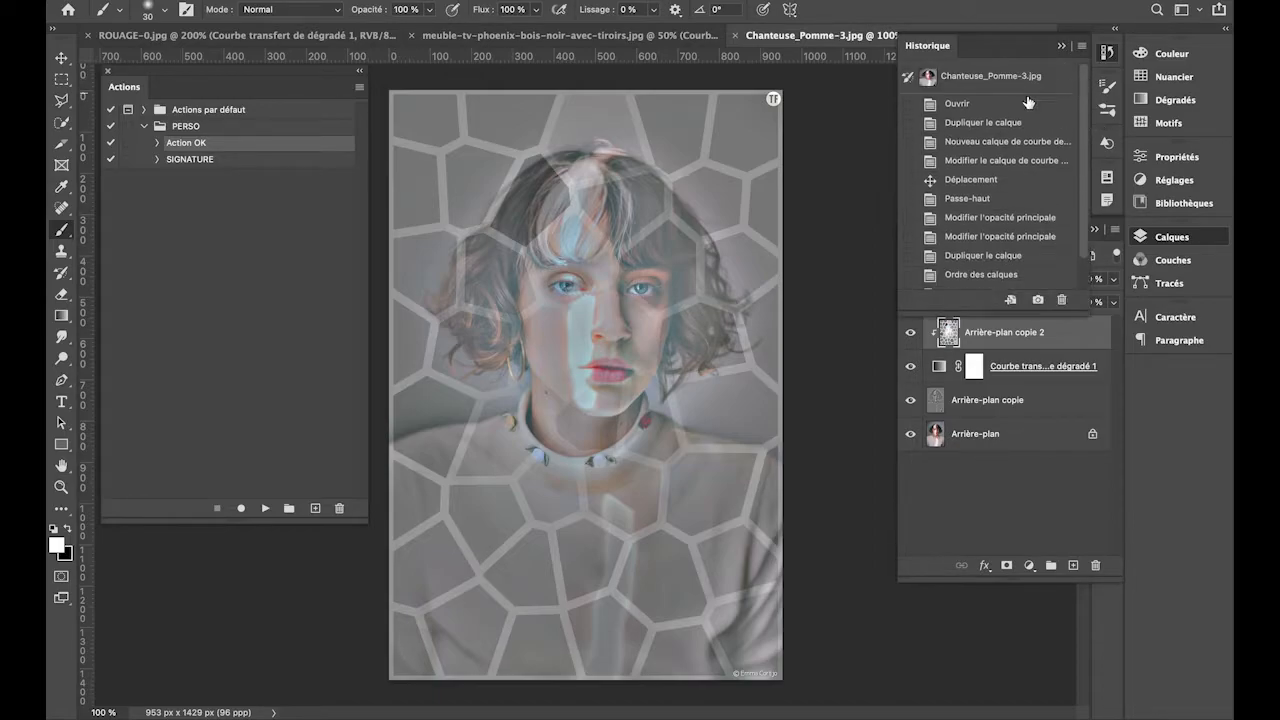
left_click(989, 103)
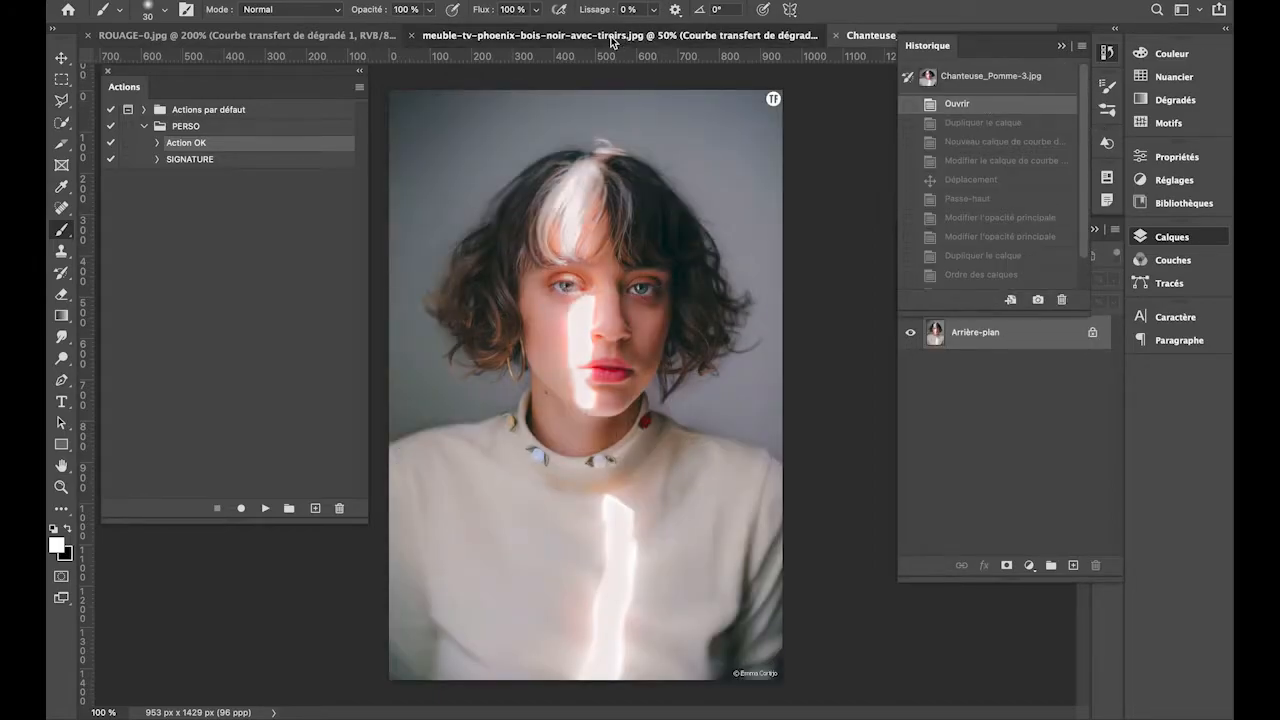
left_click(613, 35)
left_click(960, 104)
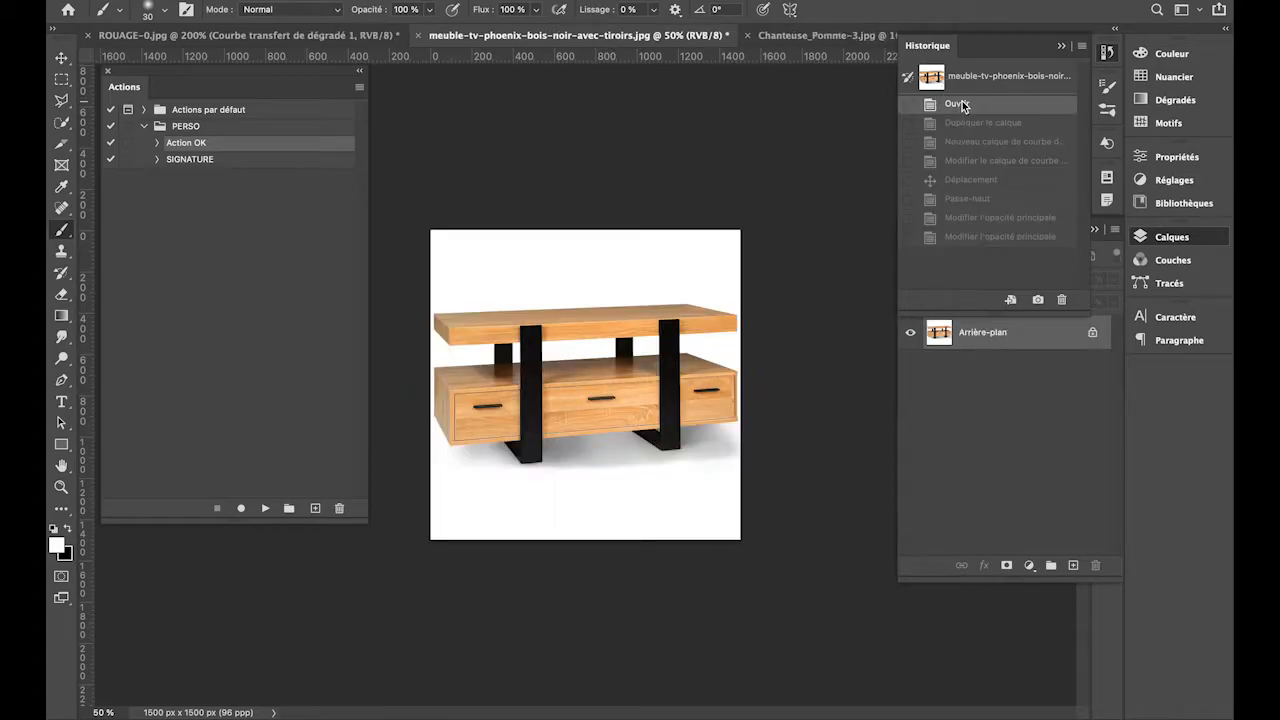
left_click(287, 36)
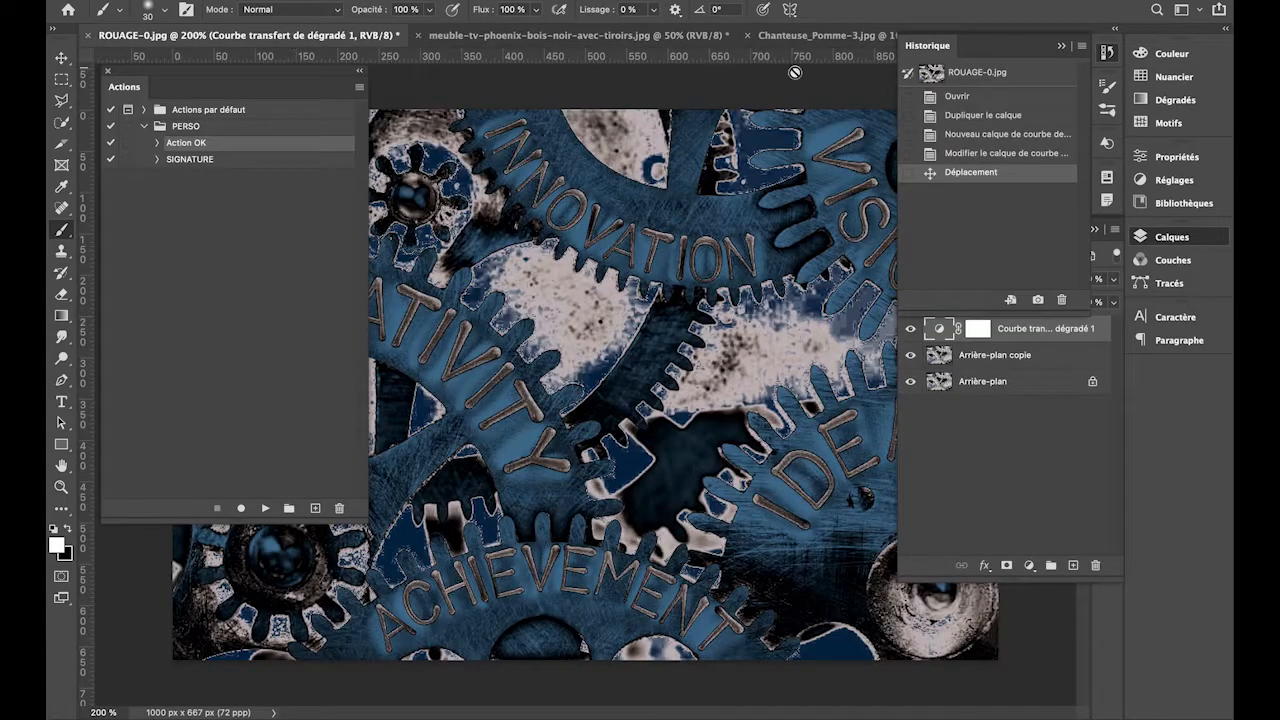
left_click(958, 97)
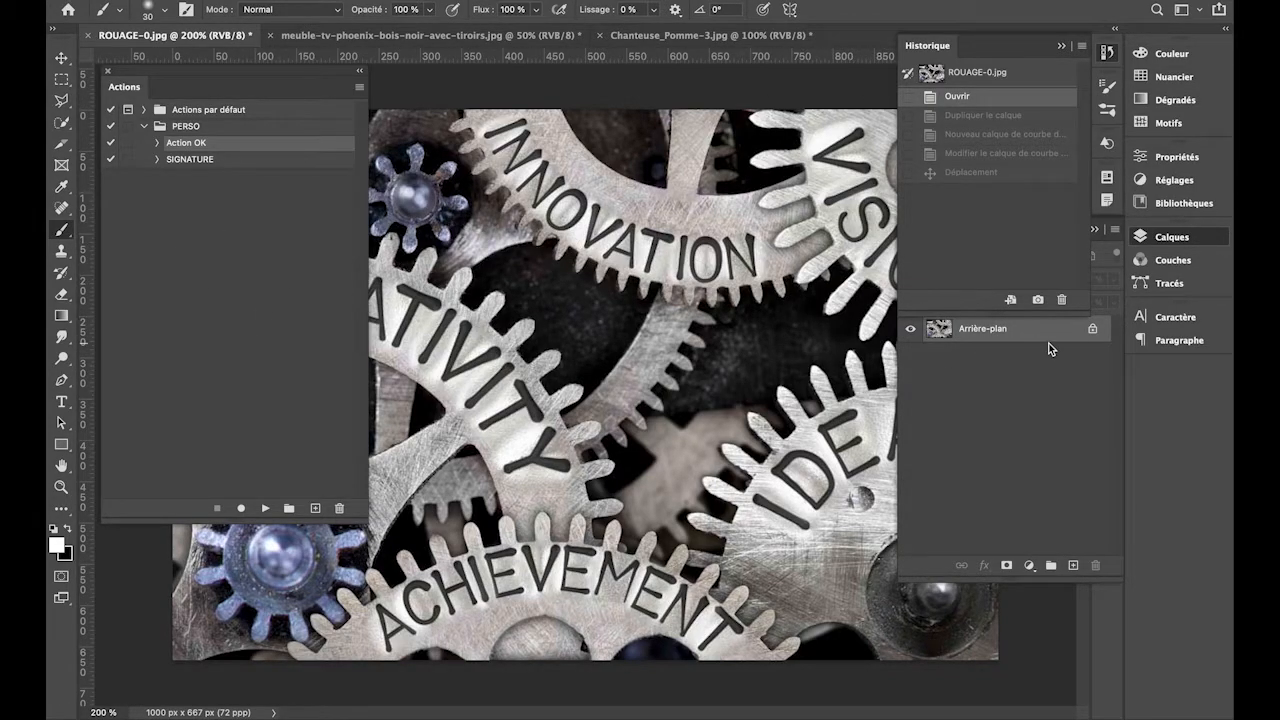
- Duplicate the Arrière-plan layer of the gears image, following the first recorded step of Action OK
left_click(1008, 340)
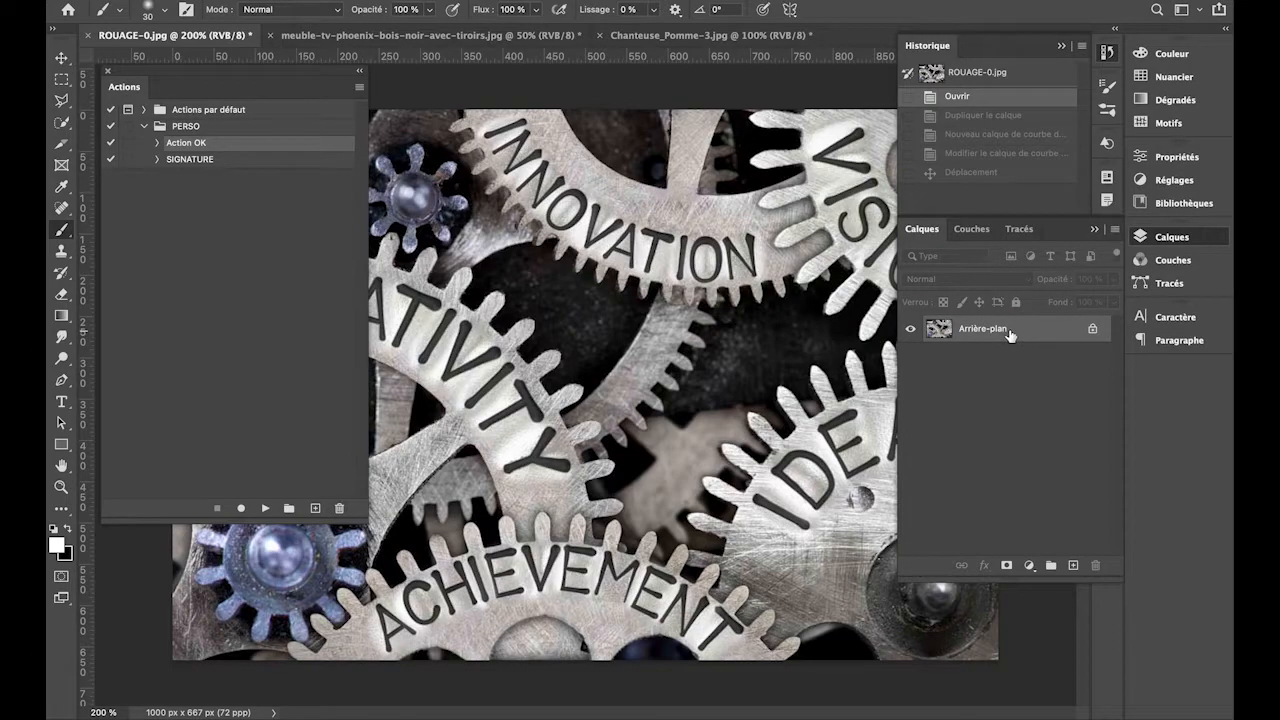
left_click(157, 145)
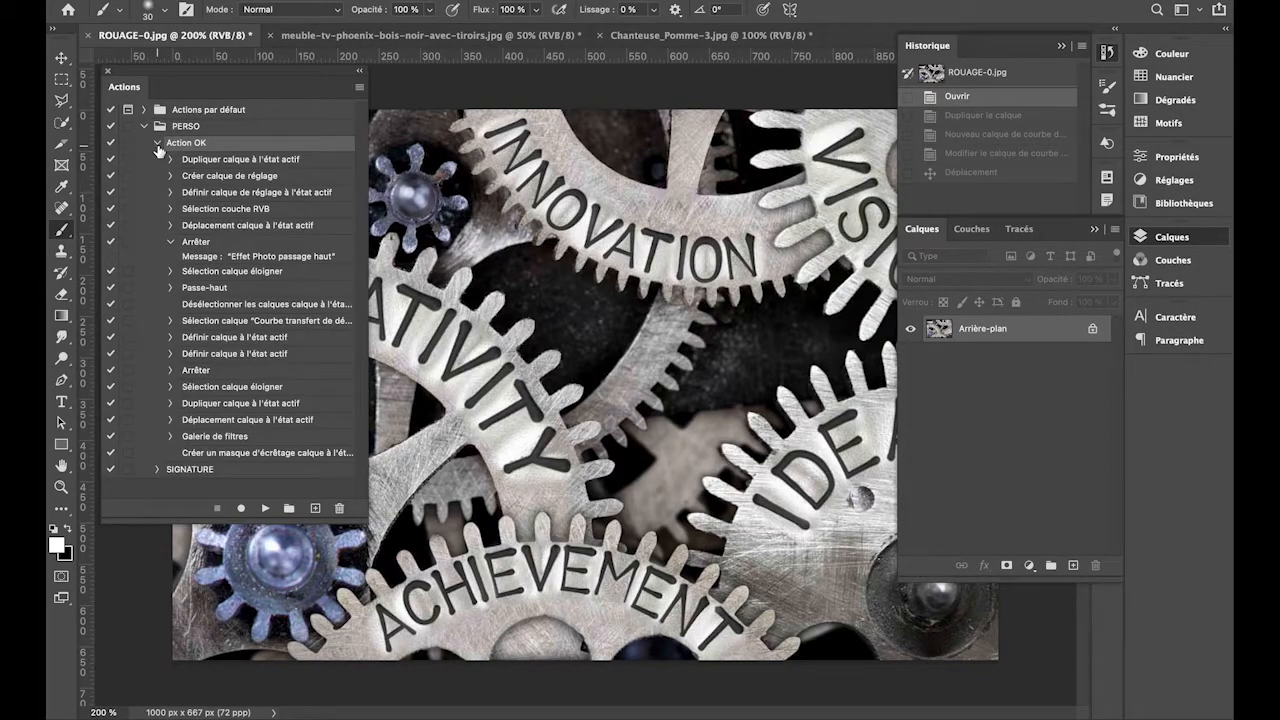
left_click(220, 161)
left_click(1006, 331)
left_click_drag(1006, 331, 1077, 566)
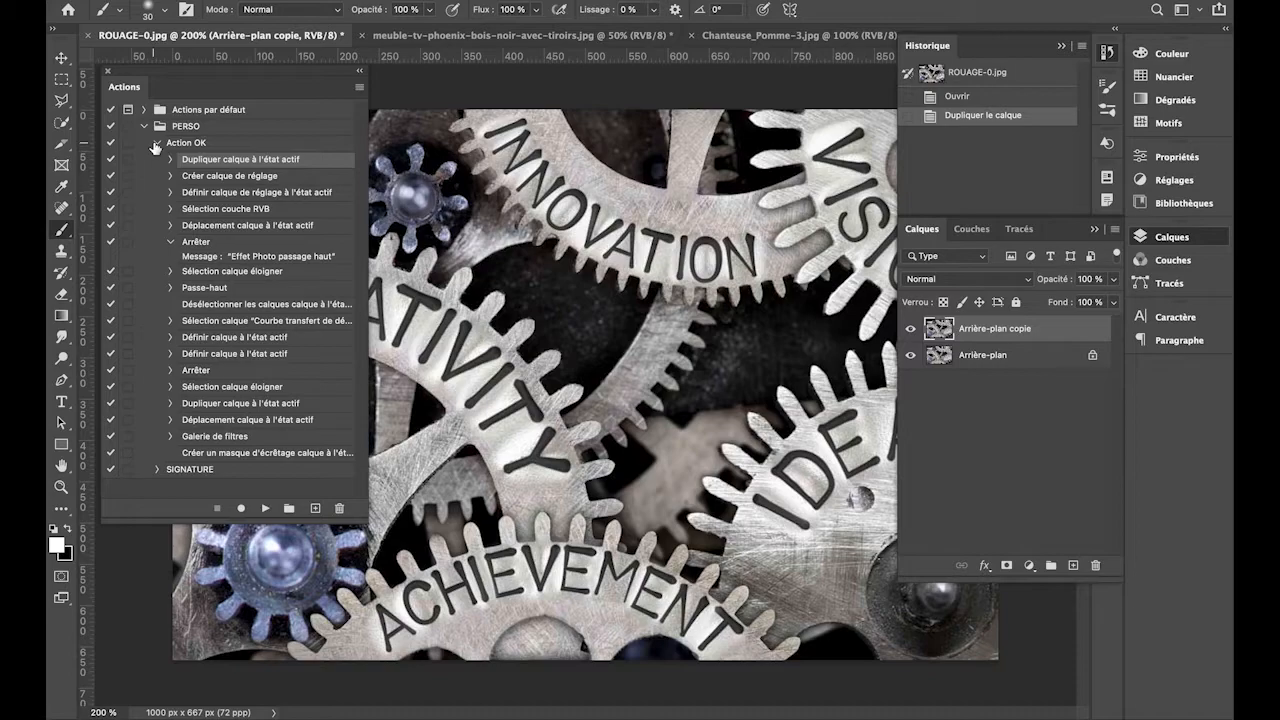
- Add a Courbe de transfert de dégradé adjustment layer above the duplicated gears layer
mouse_move(228, 78)
left_mouse_down()
mouse_move(460, 72)
mouse_move(208, 120)
mouse_move(224, 62)
left_mouse_up()
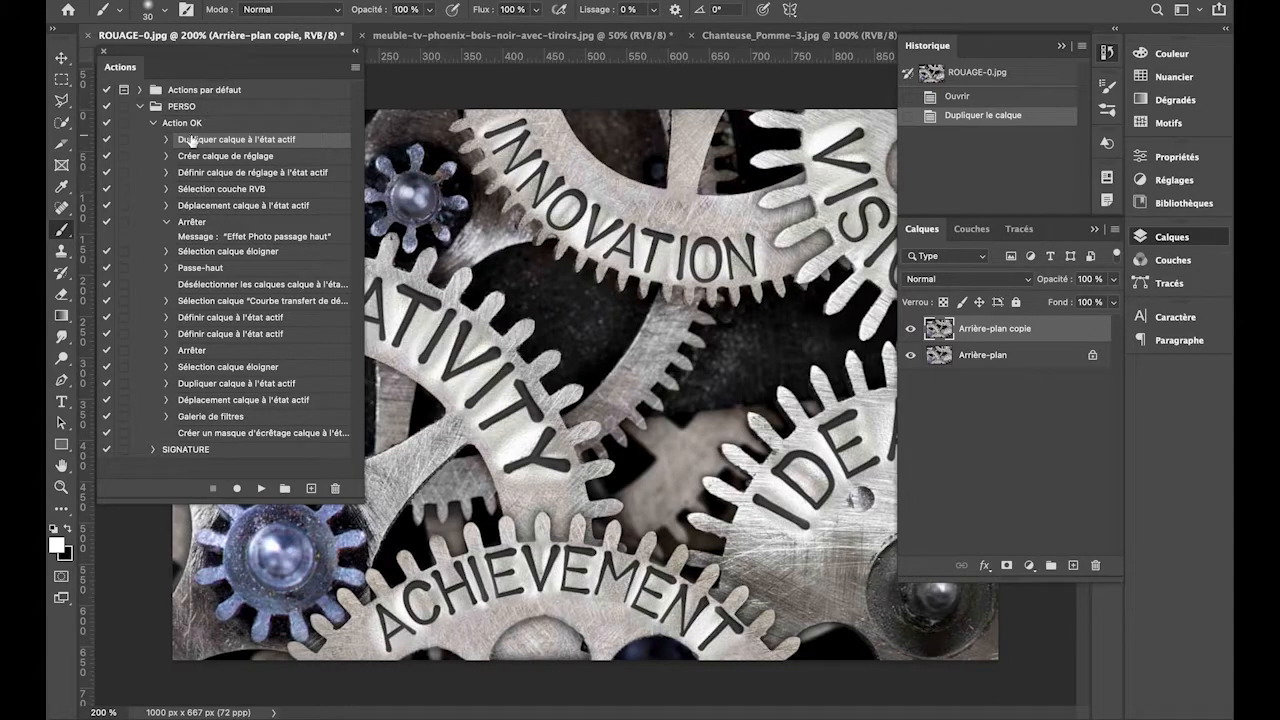
left_click(166, 156)
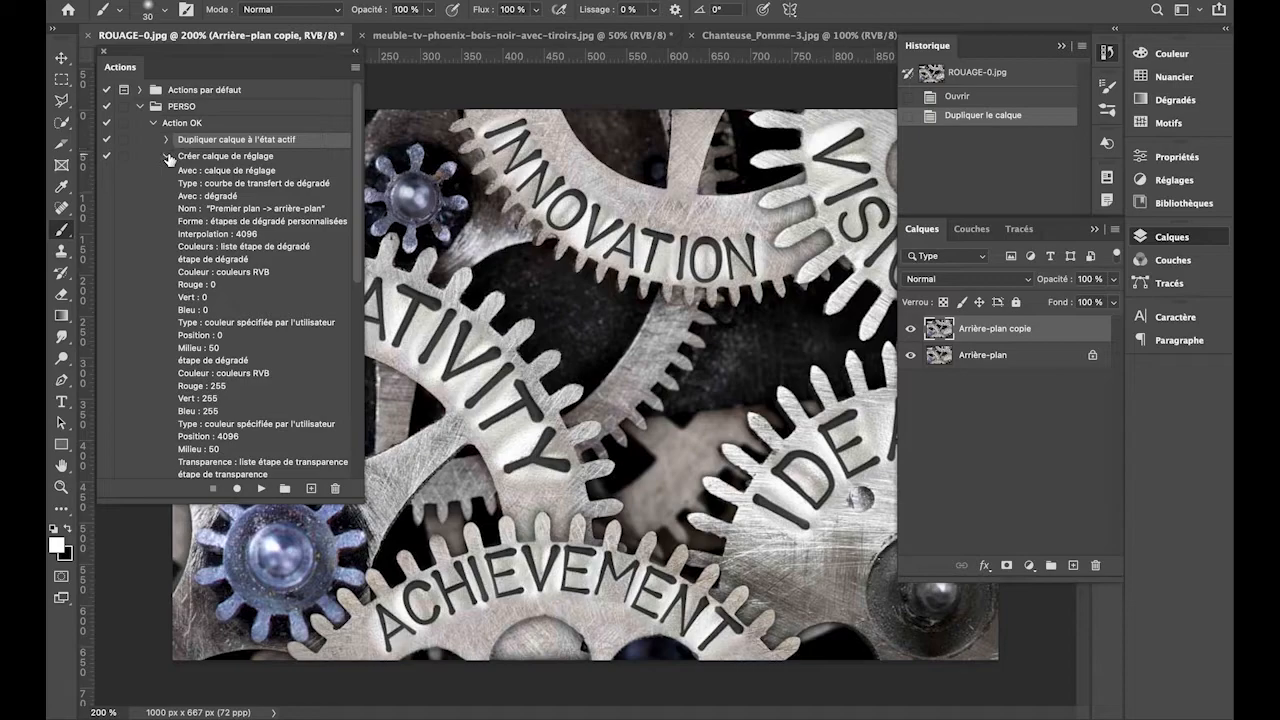
left_click(166, 156)
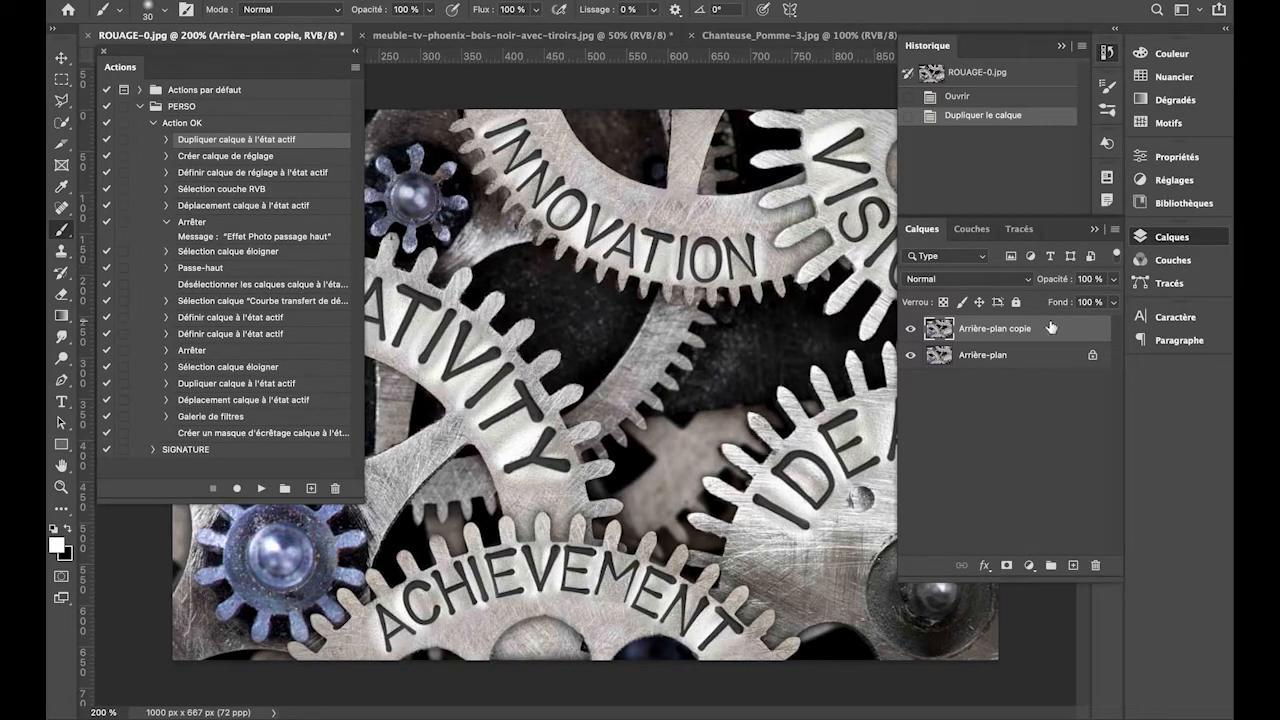
left_click(1029, 566)
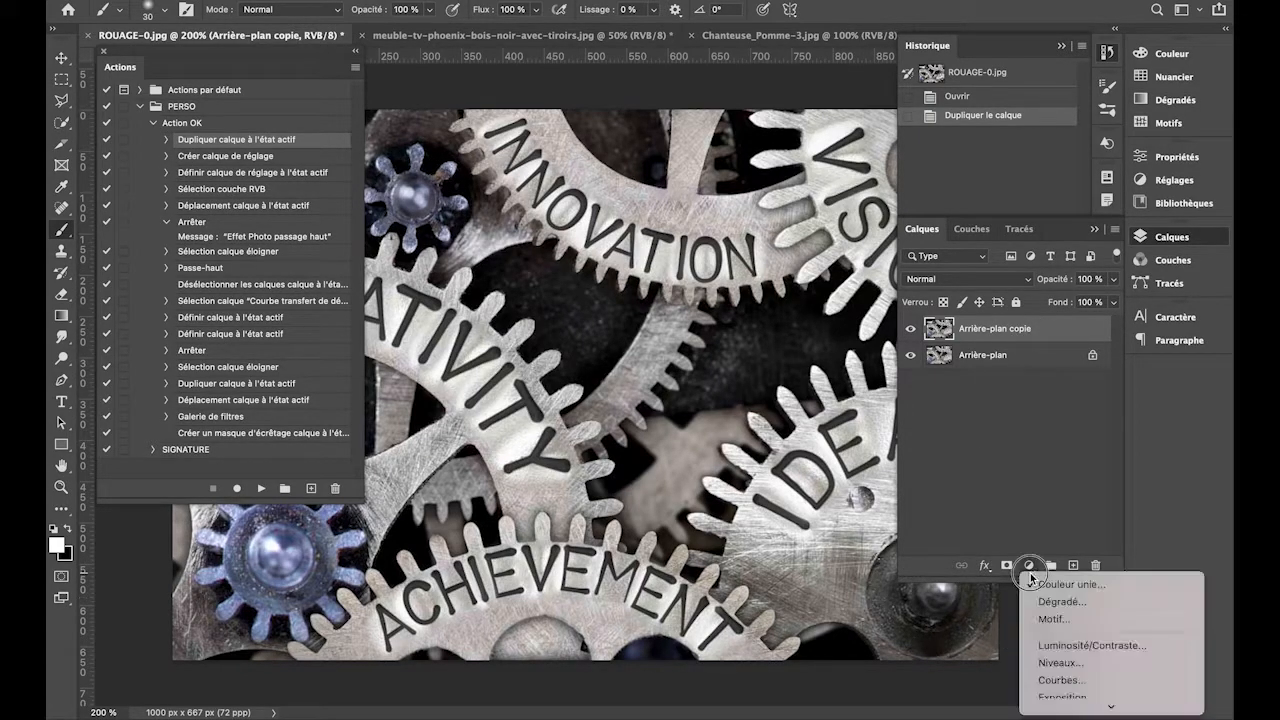
mouse_move(1069, 705)
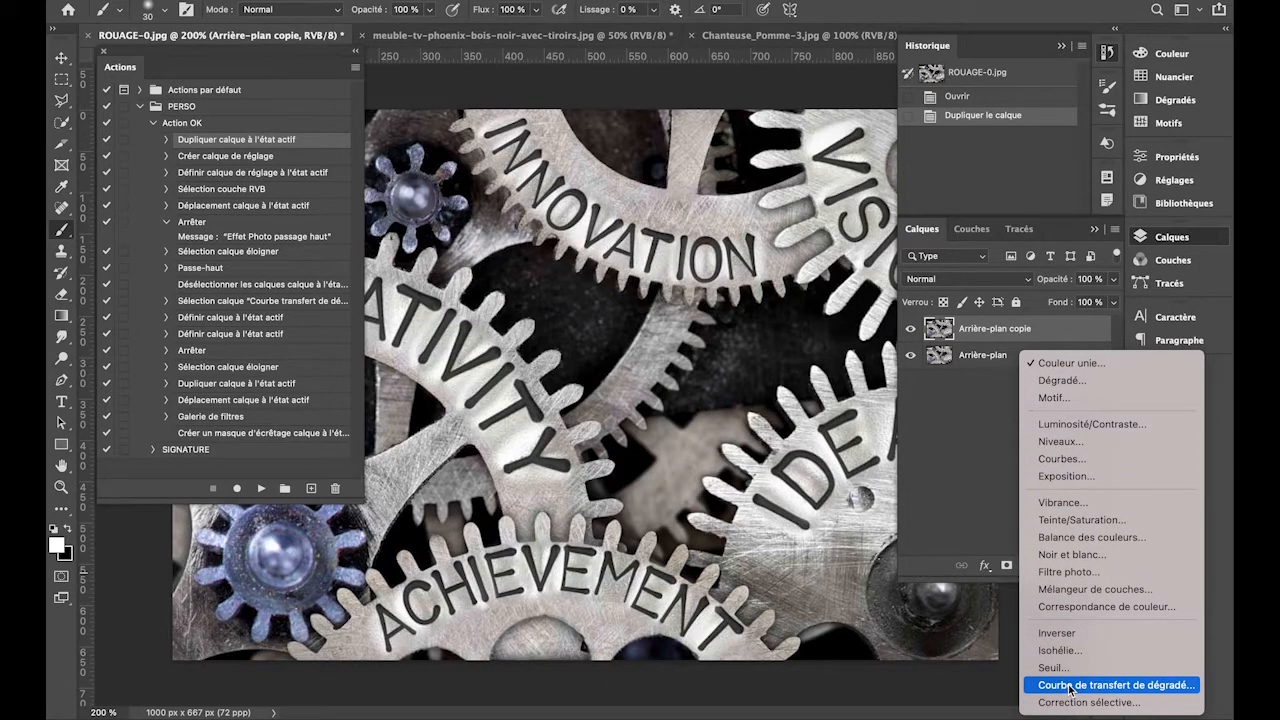
left_click(1069, 686)
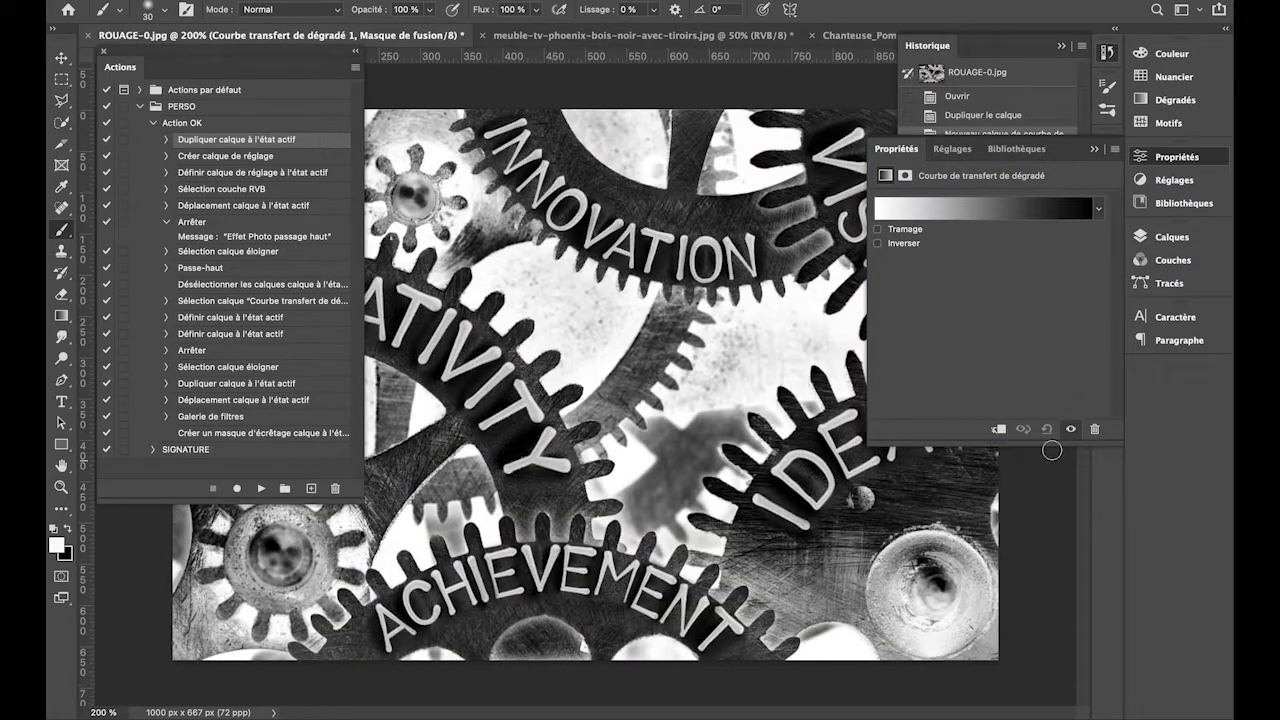
- Load the Bleu_30 preset from the Bleus group as the gradient of the gradient map layer
left_click(994, 207)
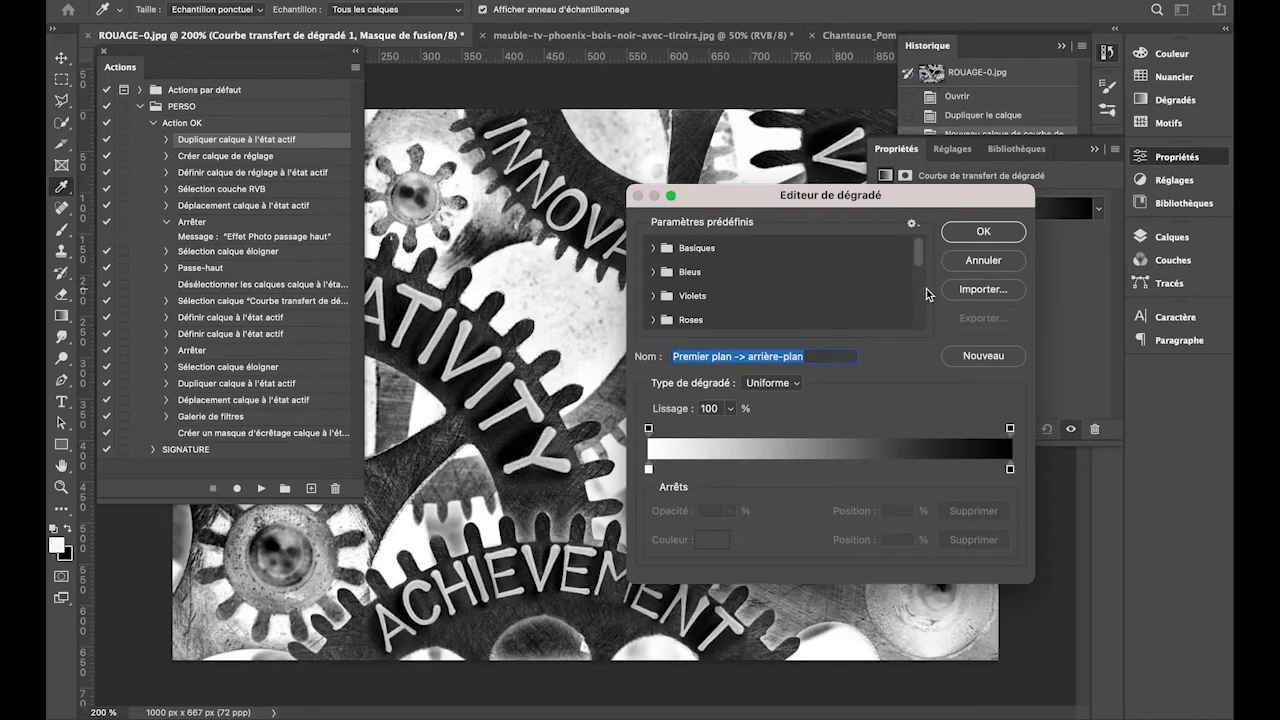
scroll(920, 300, "down", 5)
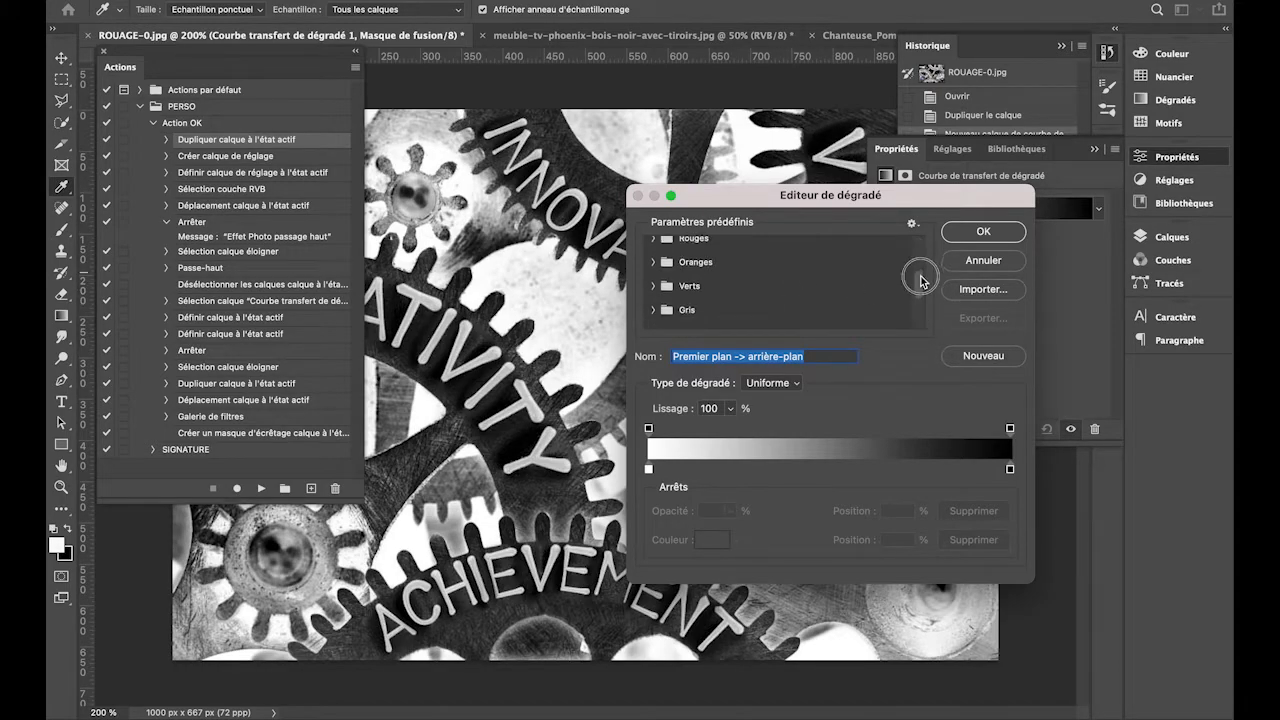
scroll(926, 296, "down", 3)
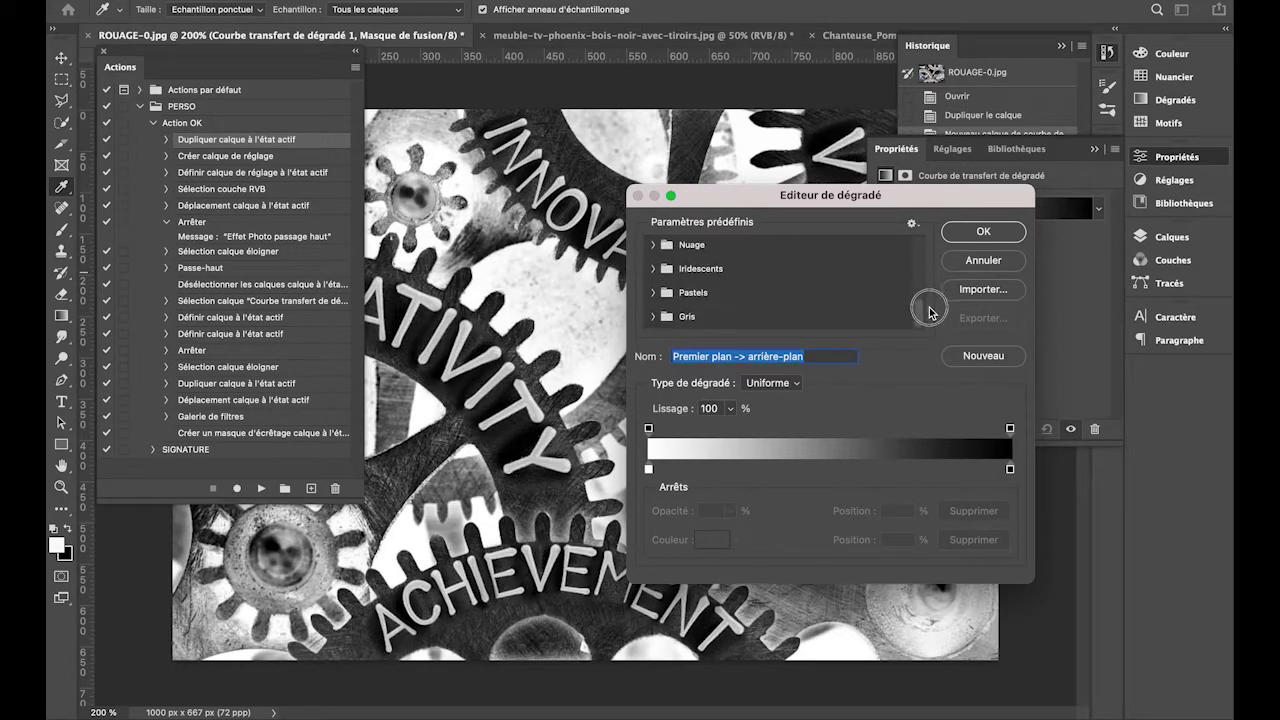
scroll(926, 300, "up", 5)
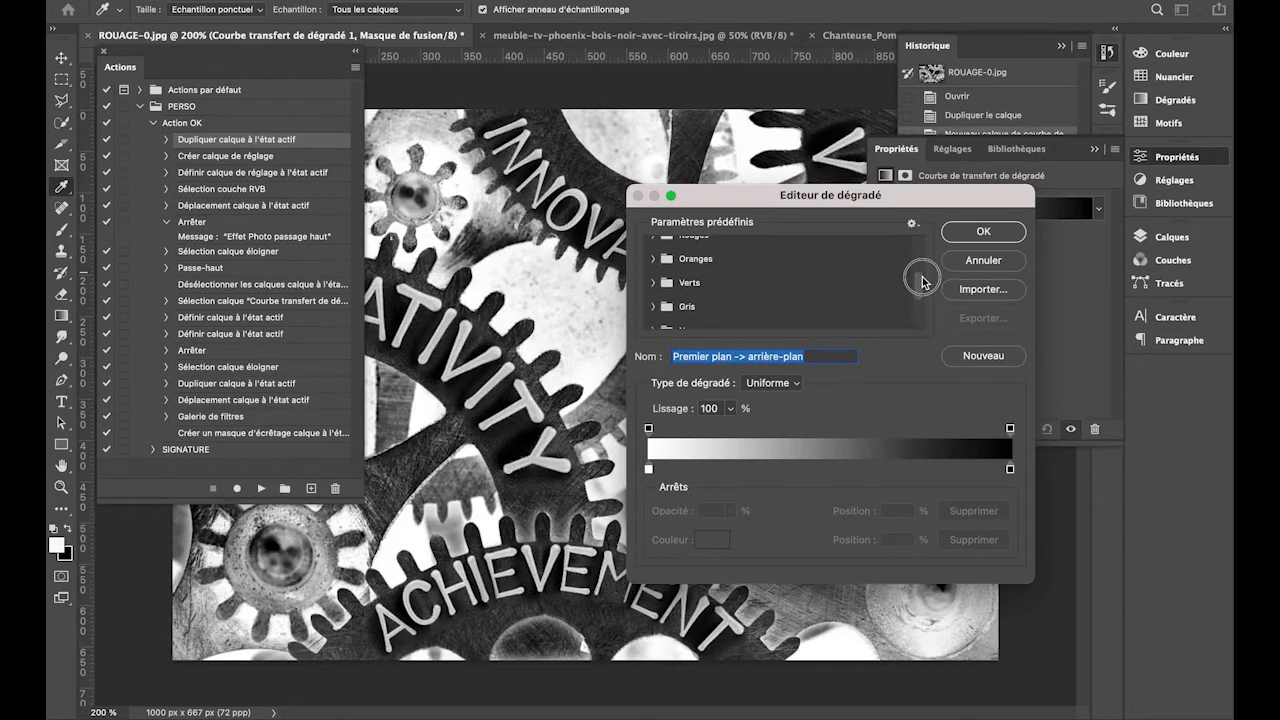
scroll(918, 262, "up", 3)
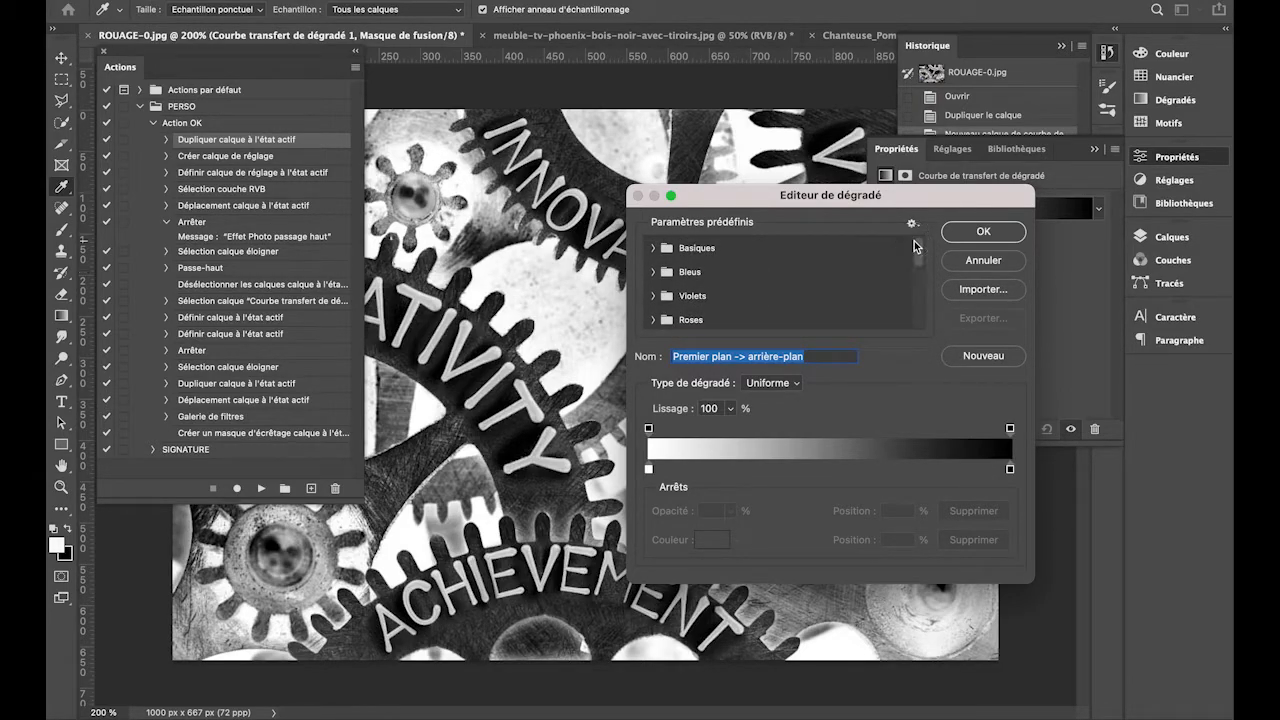
left_click(653, 272)
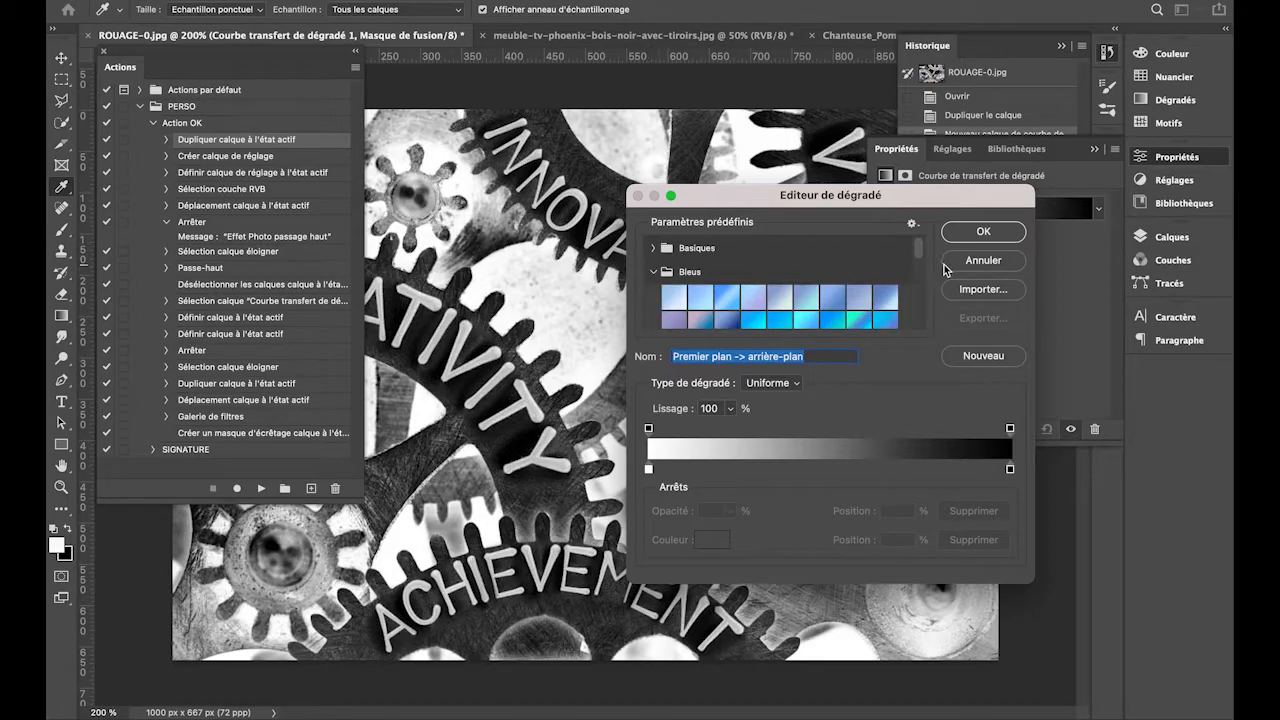
left_click_drag(916, 255, 924, 279)
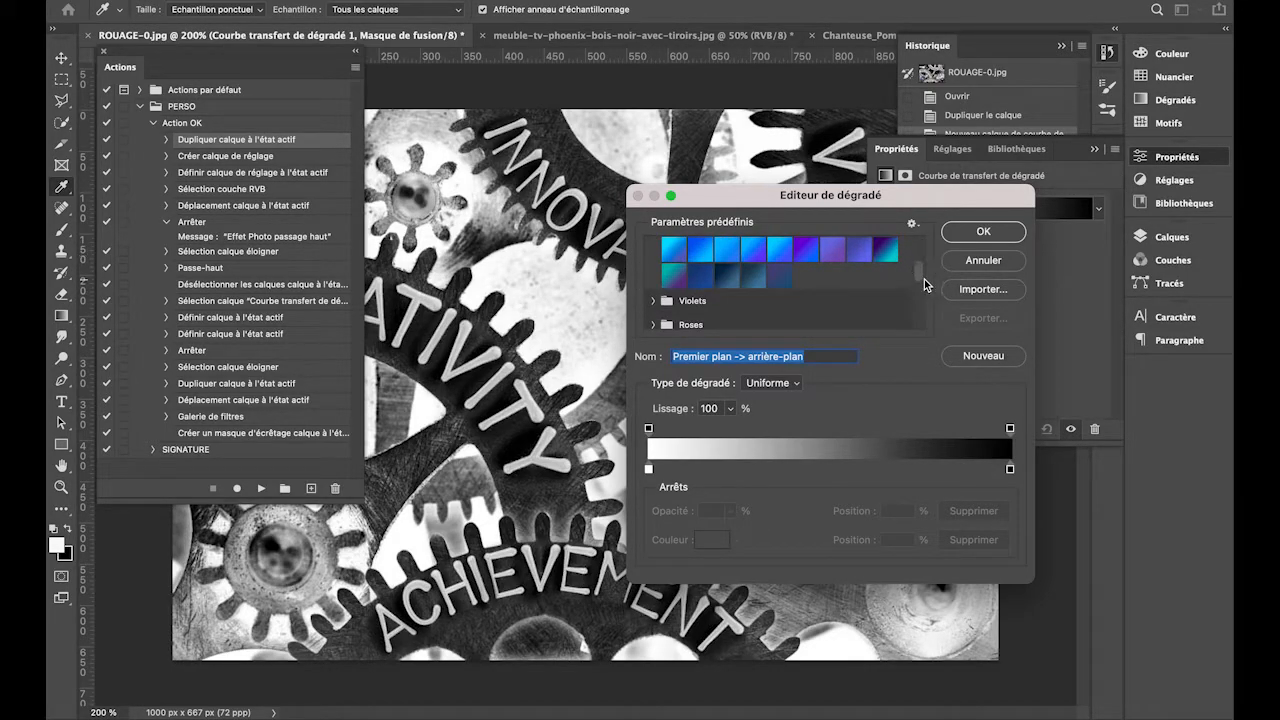
left_click(725, 278)
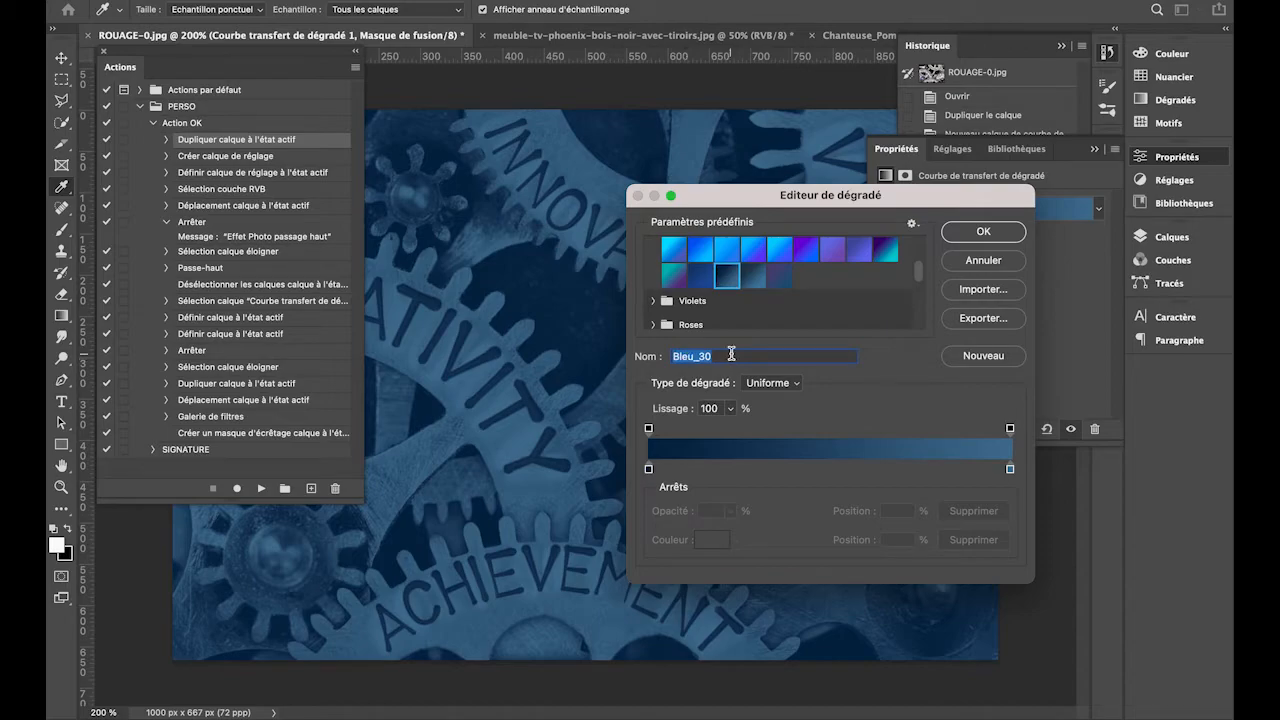
- Add an intermediate gradient stop using the Arrière-plan colour and place it at position 30%
left_click(729, 468)
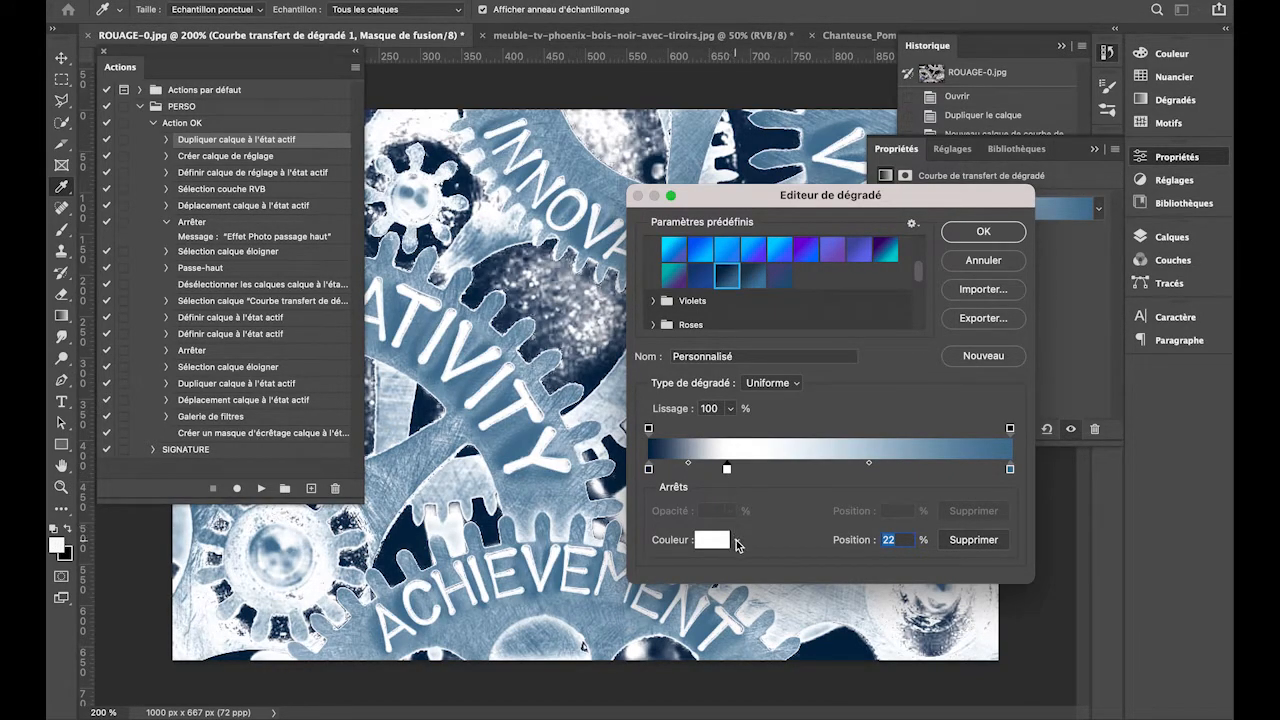
left_click(737, 541)
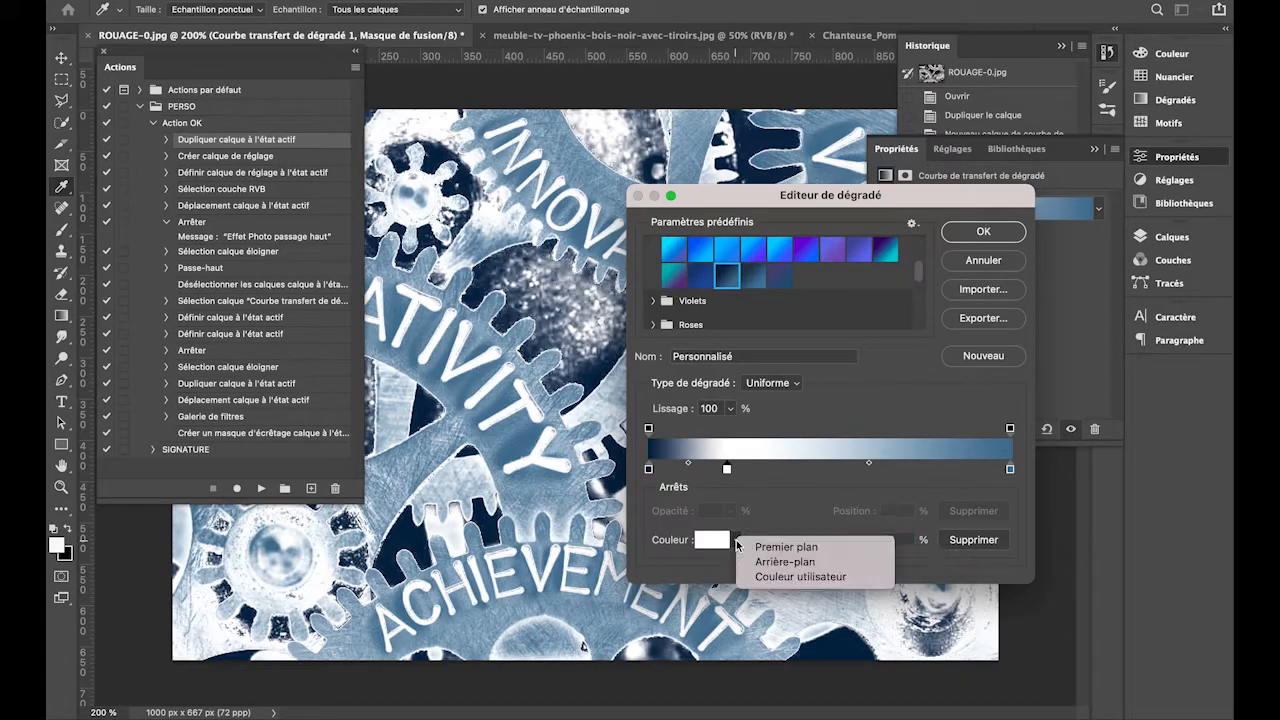
left_click(734, 542)
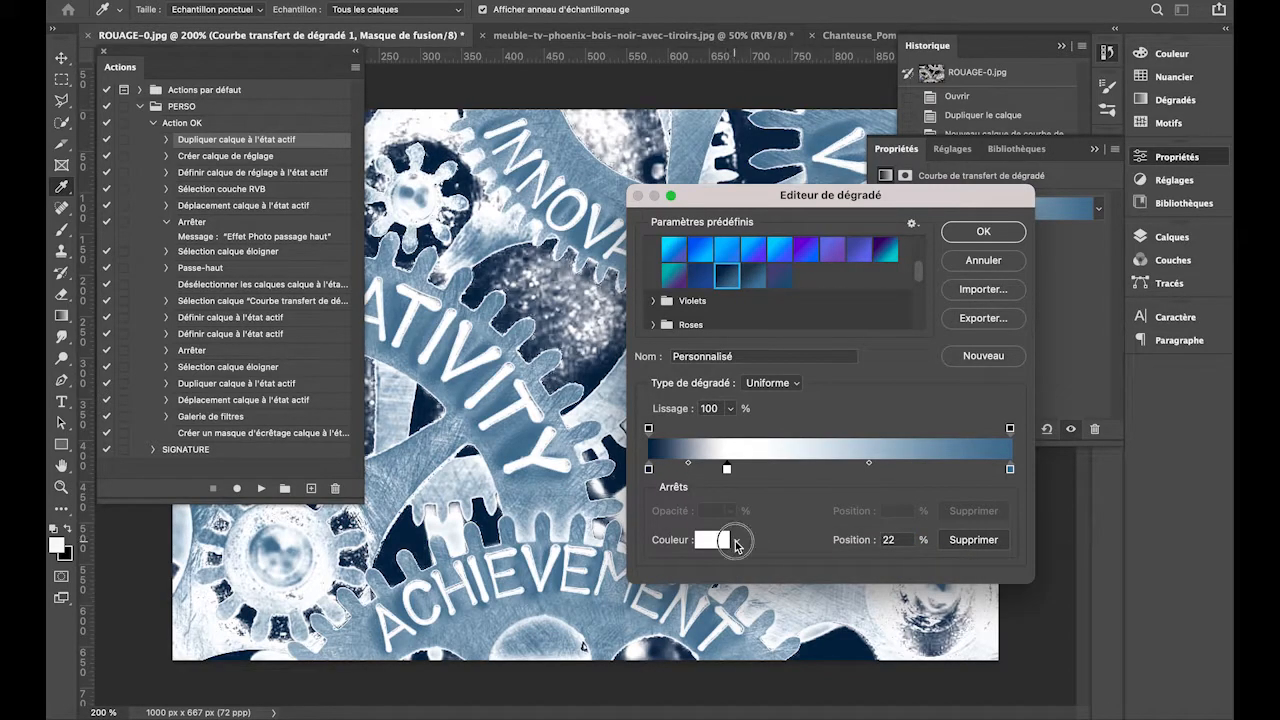
left_click(735, 541)
left_click(770, 562)
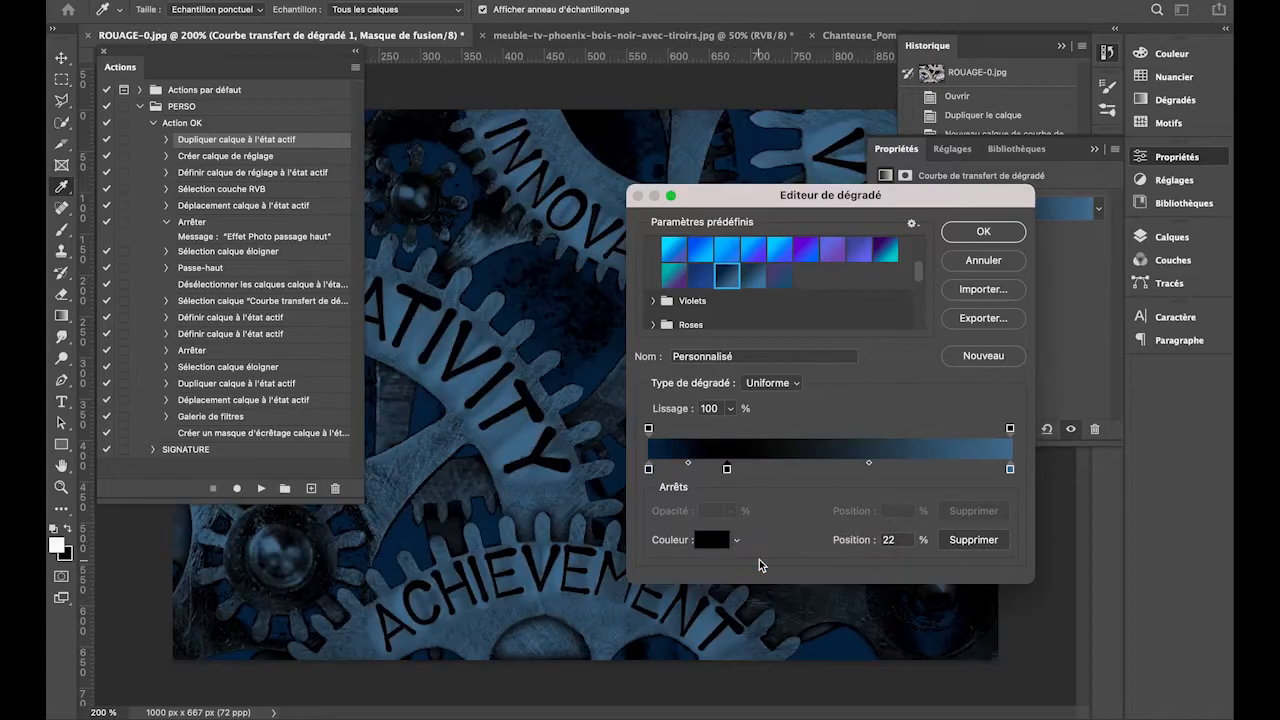
left_click(726, 469)
left_click_drag(726, 474, 751, 470)
type("30")
key("Tab")
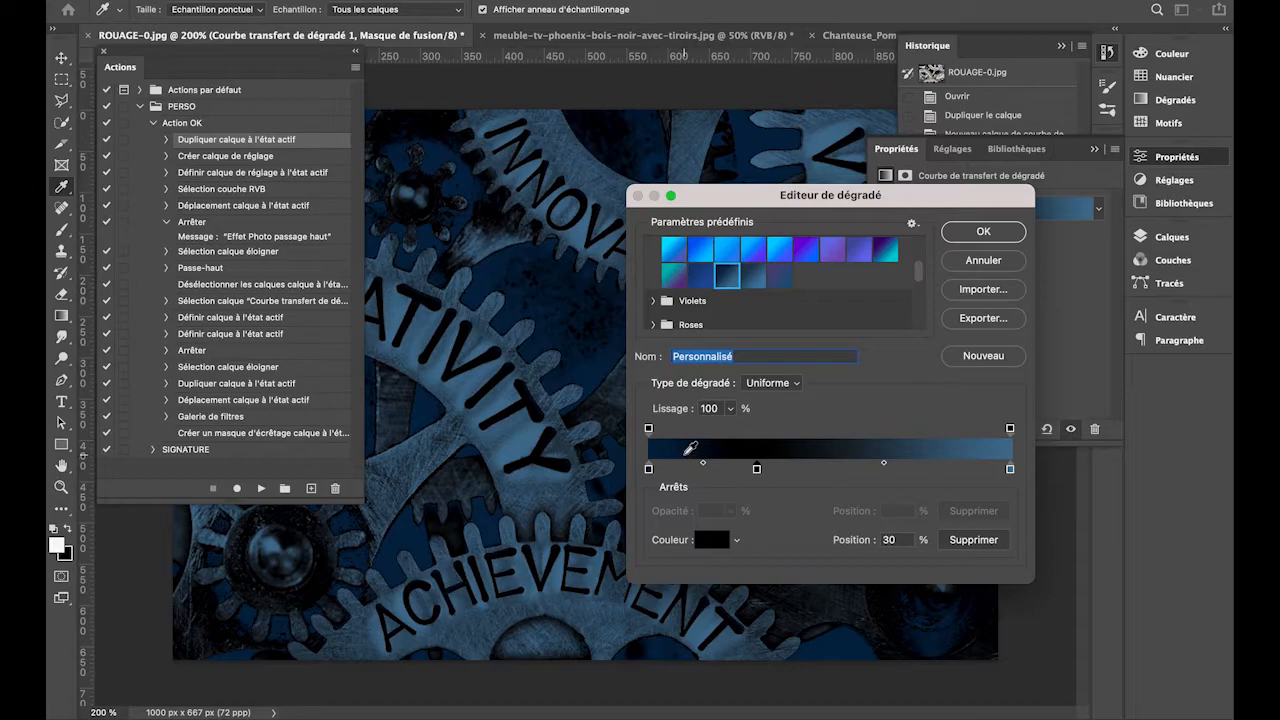
- Add another gradient stop in the Premier plan colour at position 11% and accept the edited gradient
left_click(690, 448)
left_click(684, 468)
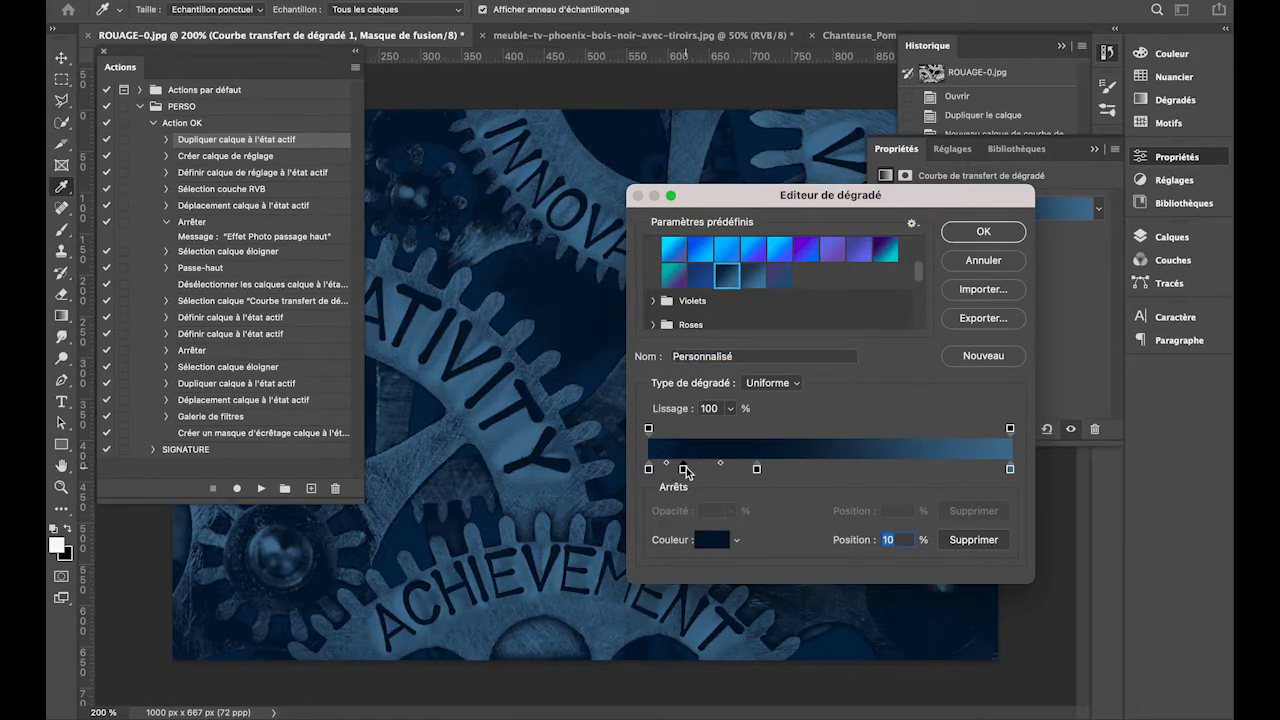
left_click(736, 540)
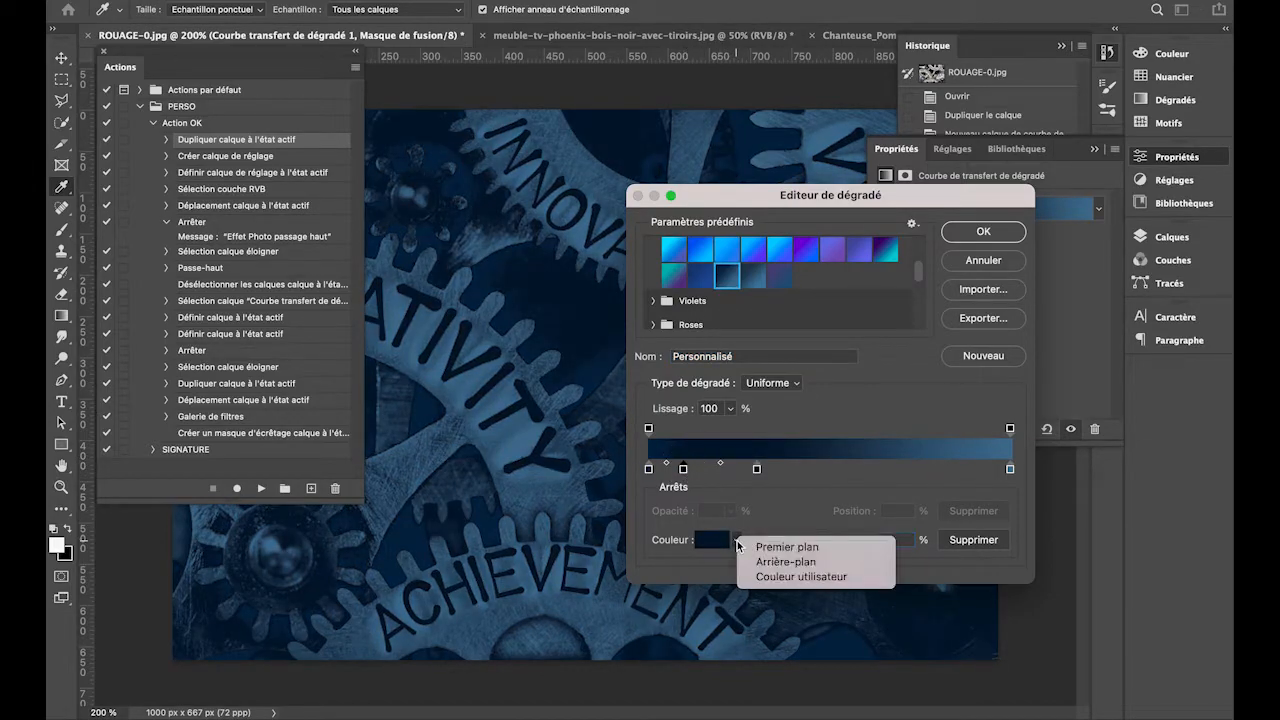
left_click(759, 547)
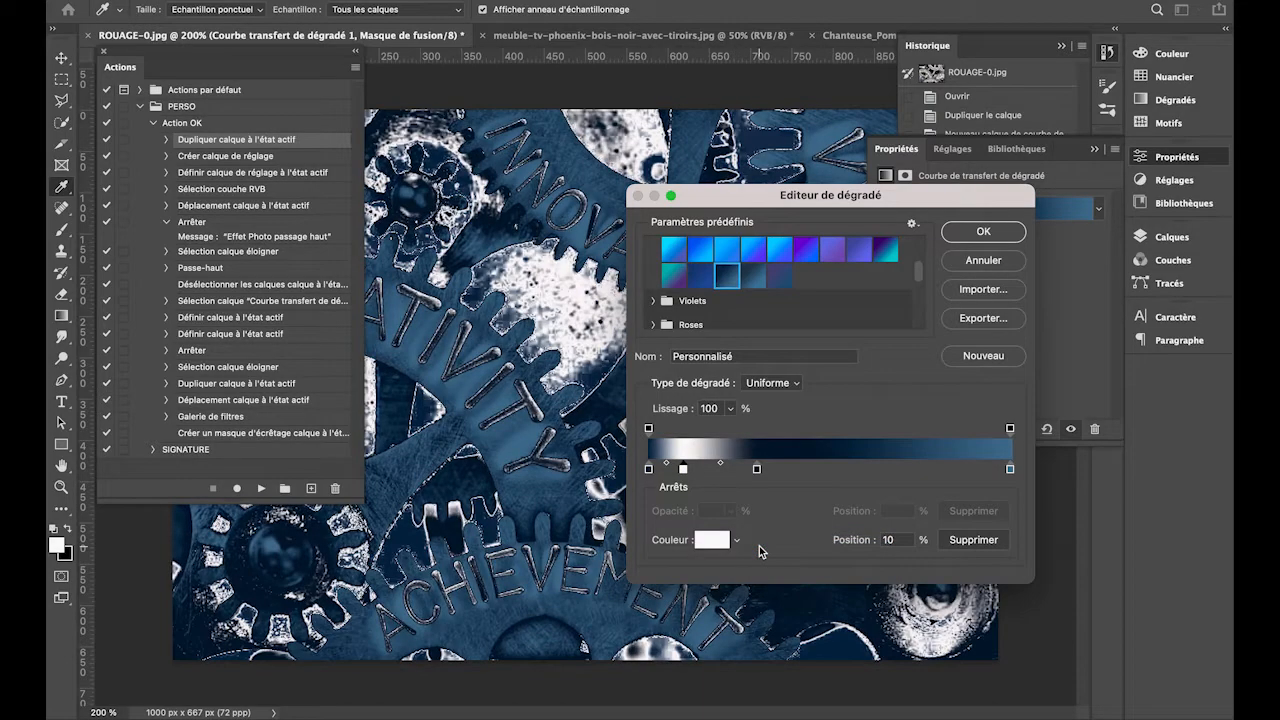
mouse_move(683, 468)
left_mouse_down()
mouse_move(714, 469)
mouse_move(690, 471)
left_mouse_up()
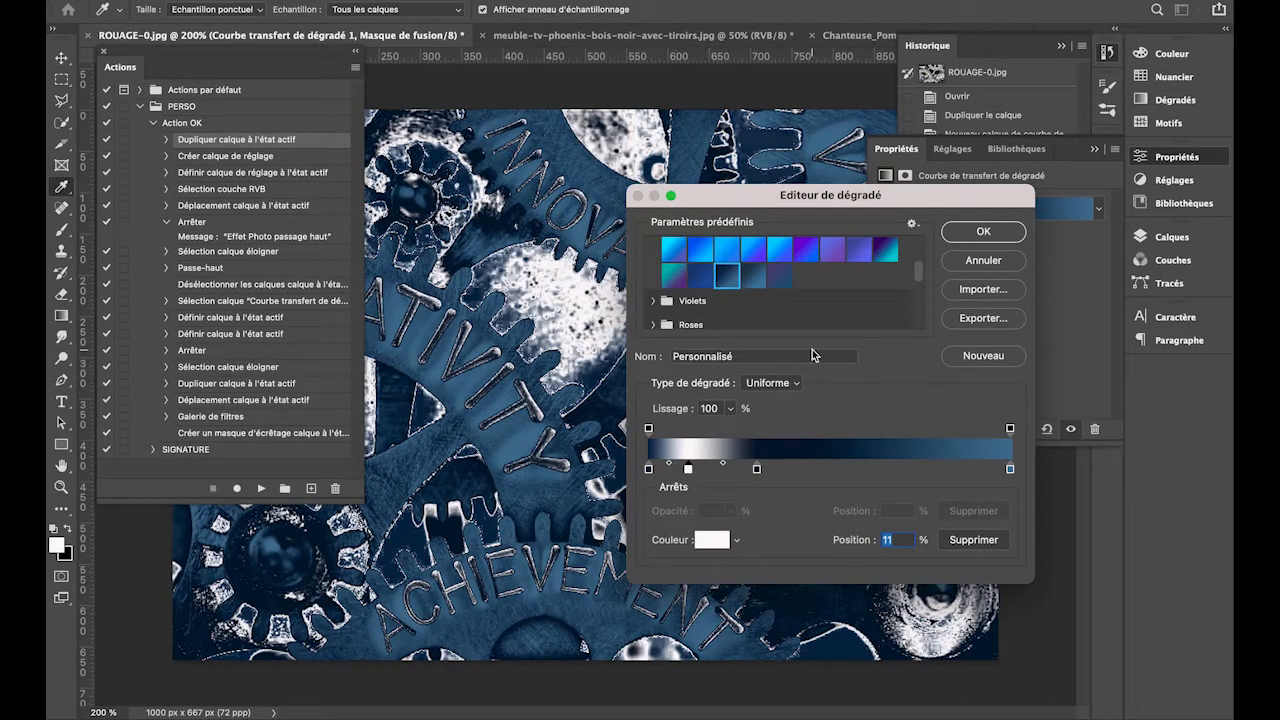
left_click(984, 232)
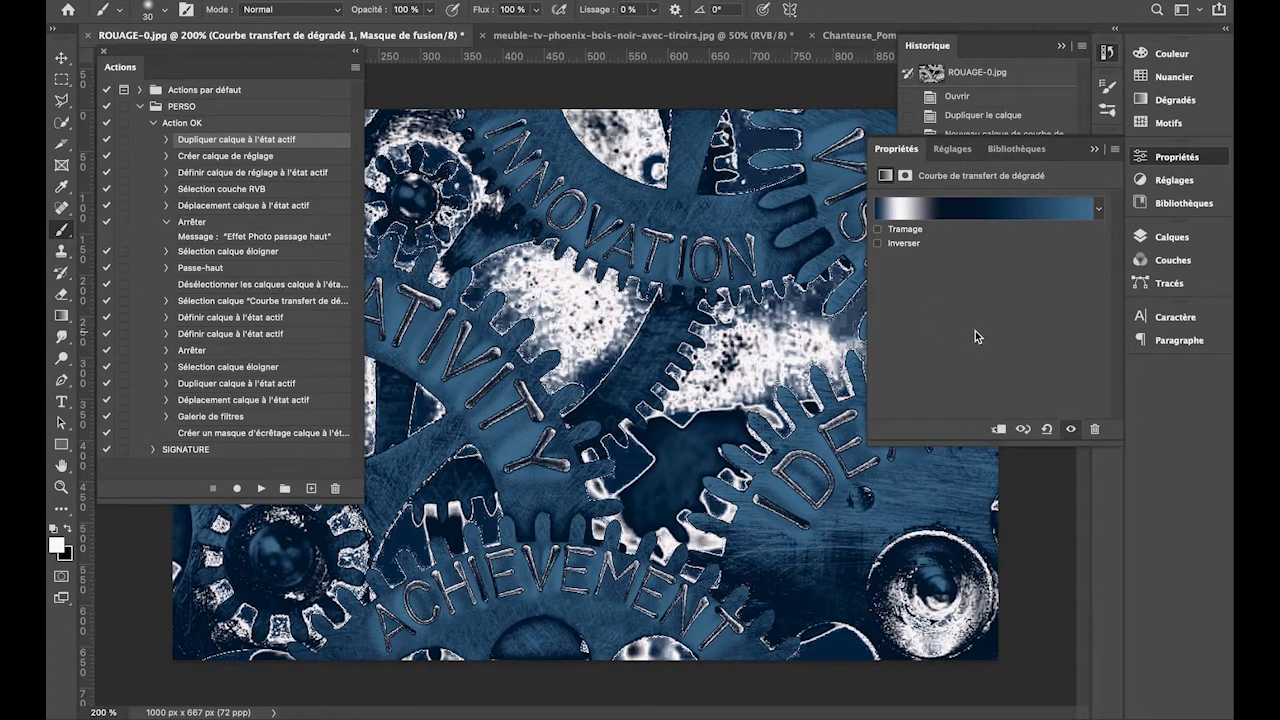
- Collapse the steps of Action OK and revert the gears image to its Ouvrir history state
left_click(154, 123)
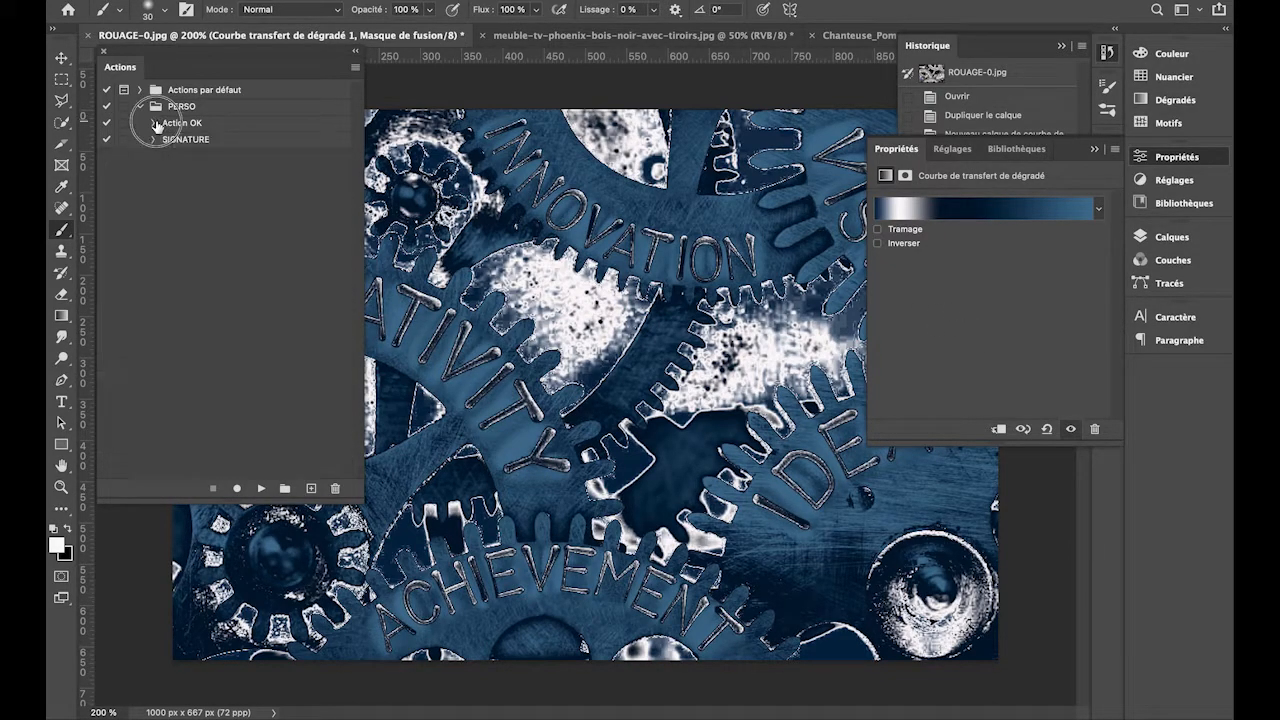
left_click(1096, 146)
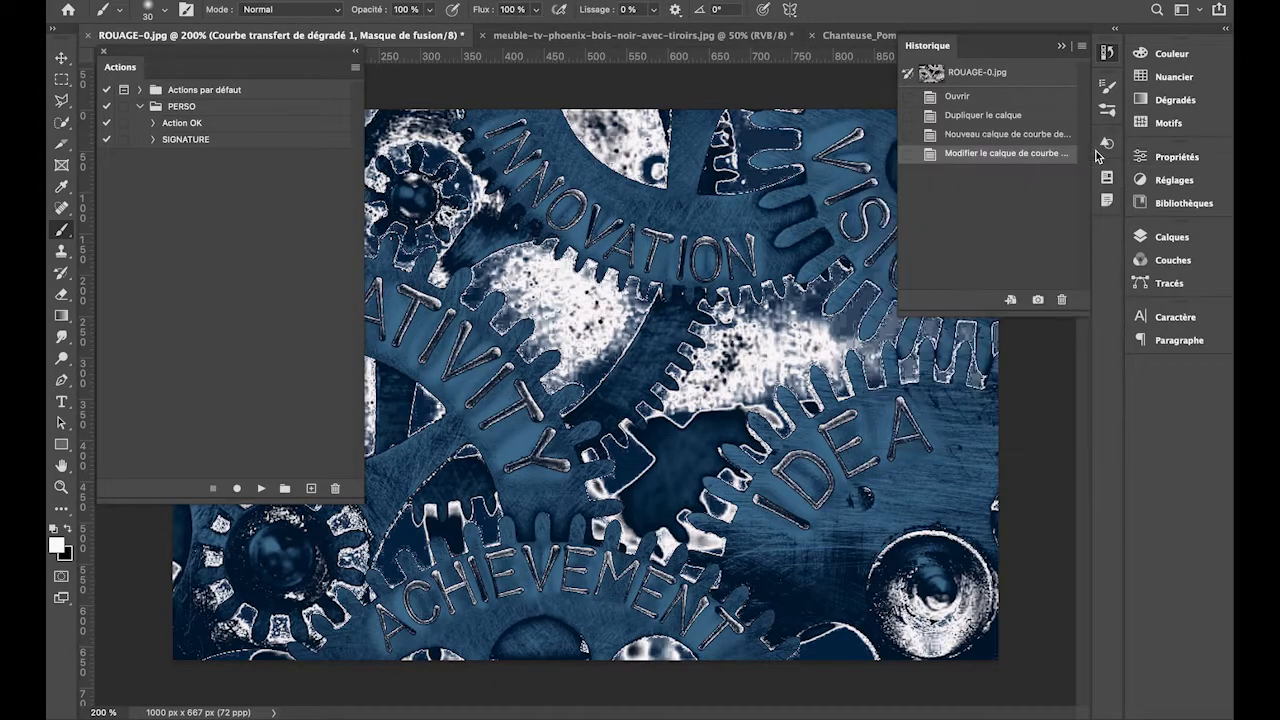
left_click(1172, 240)
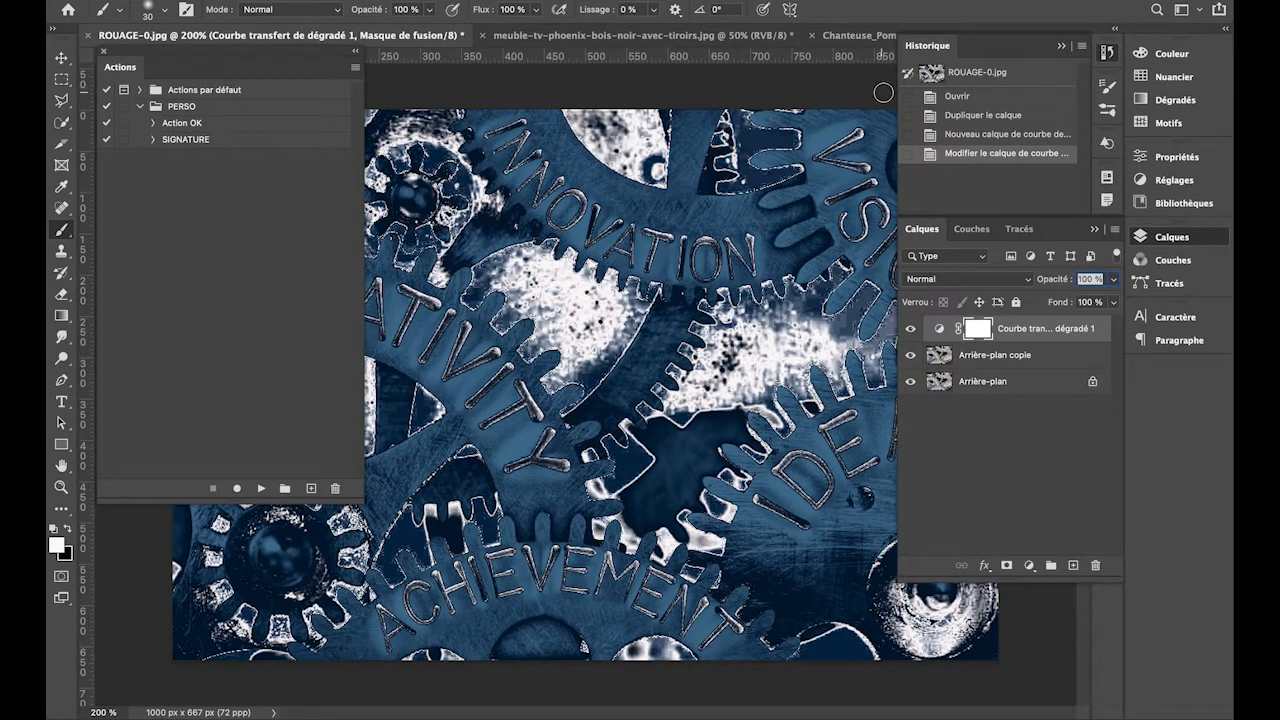
left_click(947, 97)
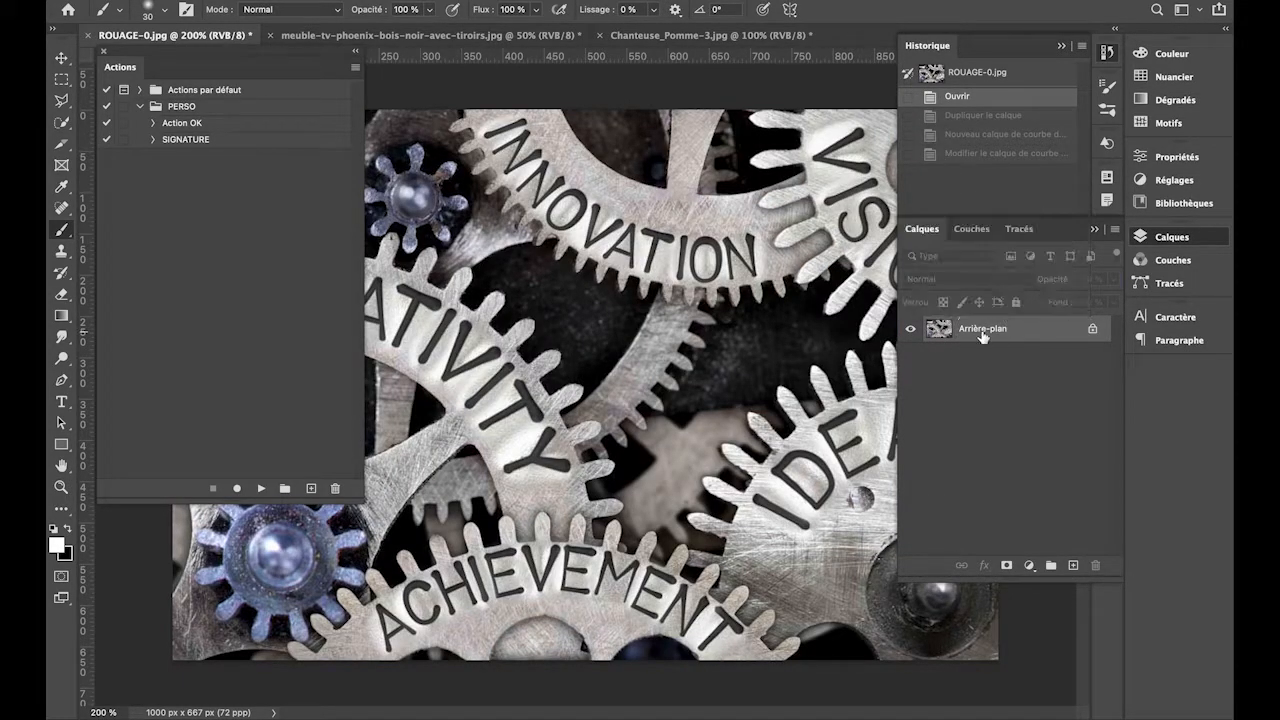
- Create a new action named PHOTO VIEILLIE in the PERSO set, placed after SIGNATURE, and start recording it
left_click(201, 199)
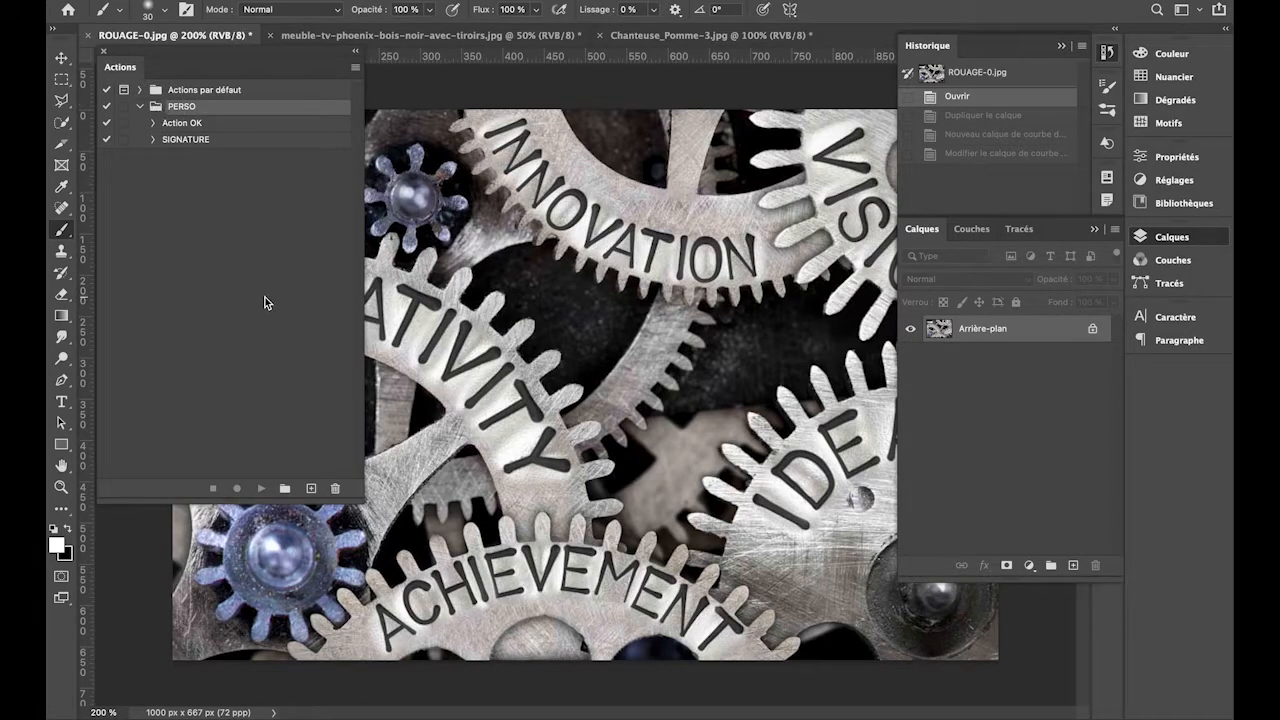
left_click(198, 143)
left_click(311, 488)
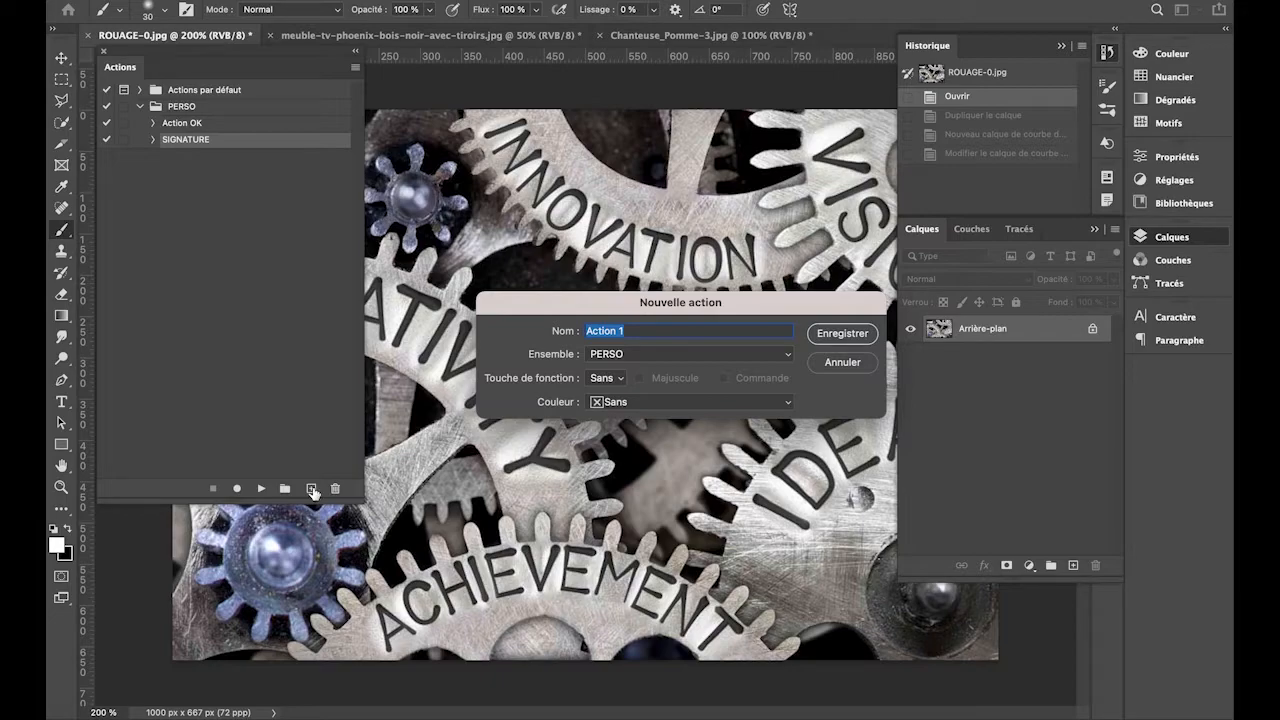
type("ACTION2")
key("BackSpace")
key("BackSpace")
key("BackSpace")
key("BackSpace")
key("BackSpace")
key("BackSpace")
key("BackSpace")
type("PHOTO VIEILLIE")
left_click(842, 333)
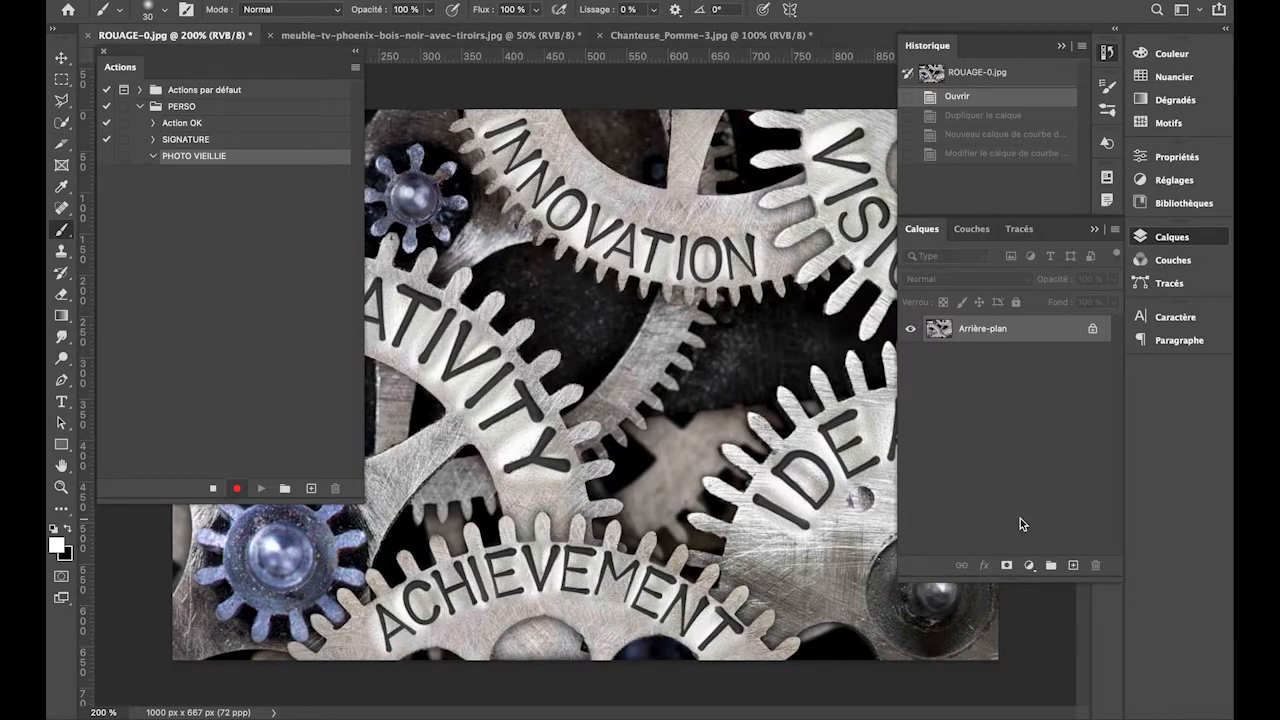
- Duplicate the Arrière-plan layer and add a Courbe de transfert de dégradé adjustment layer above the copy
left_click(1022, 332)
left_click_drag(1022, 332, 1073, 565)
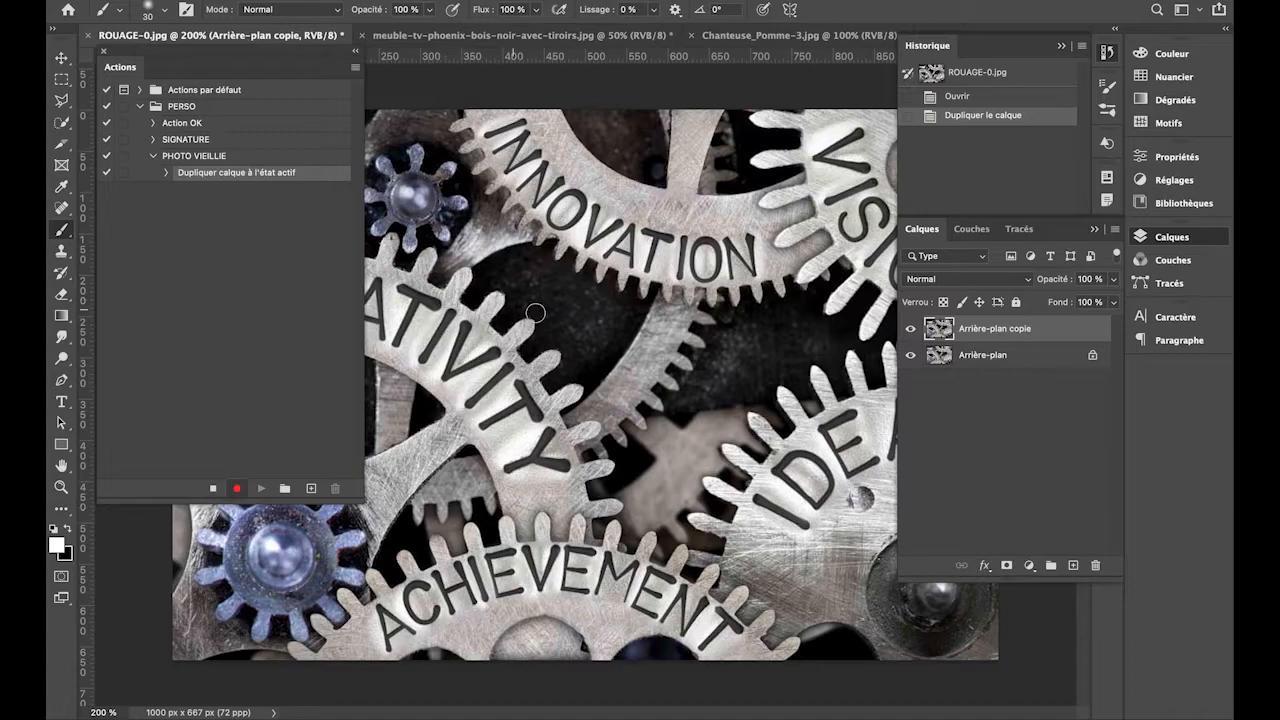
left_click(1029, 566)
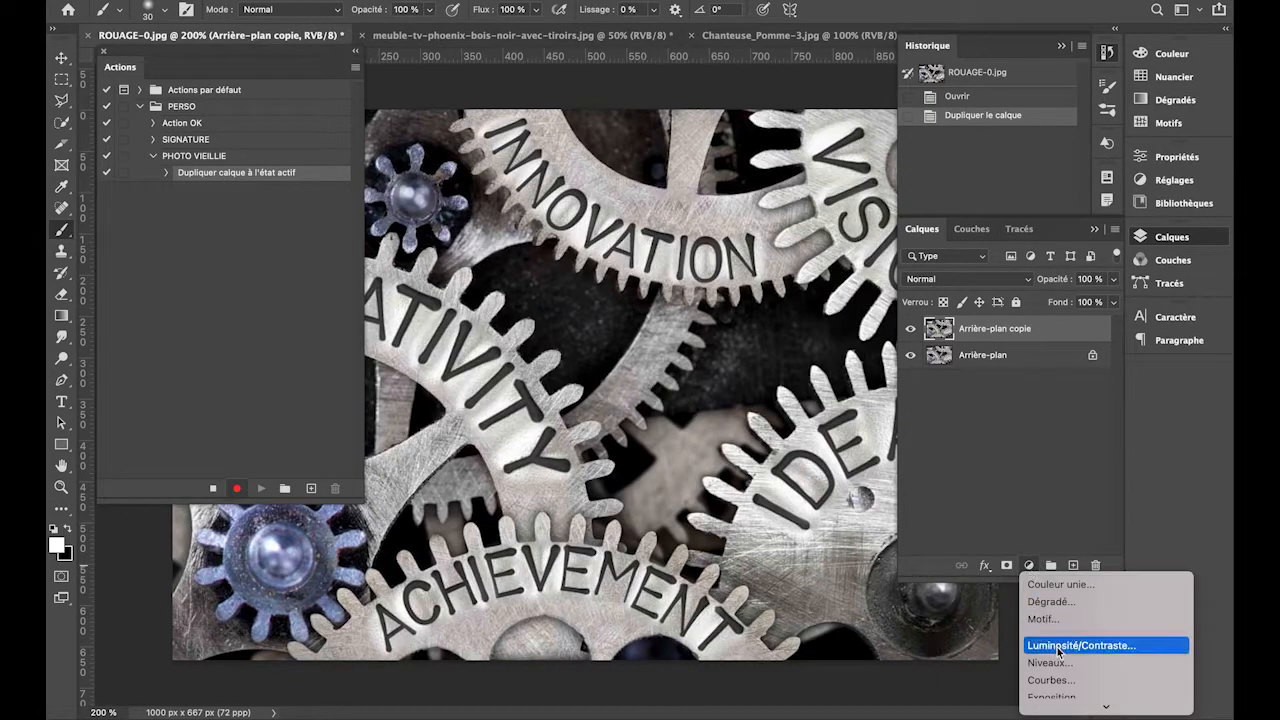
scroll(1057, 651, "down", 5)
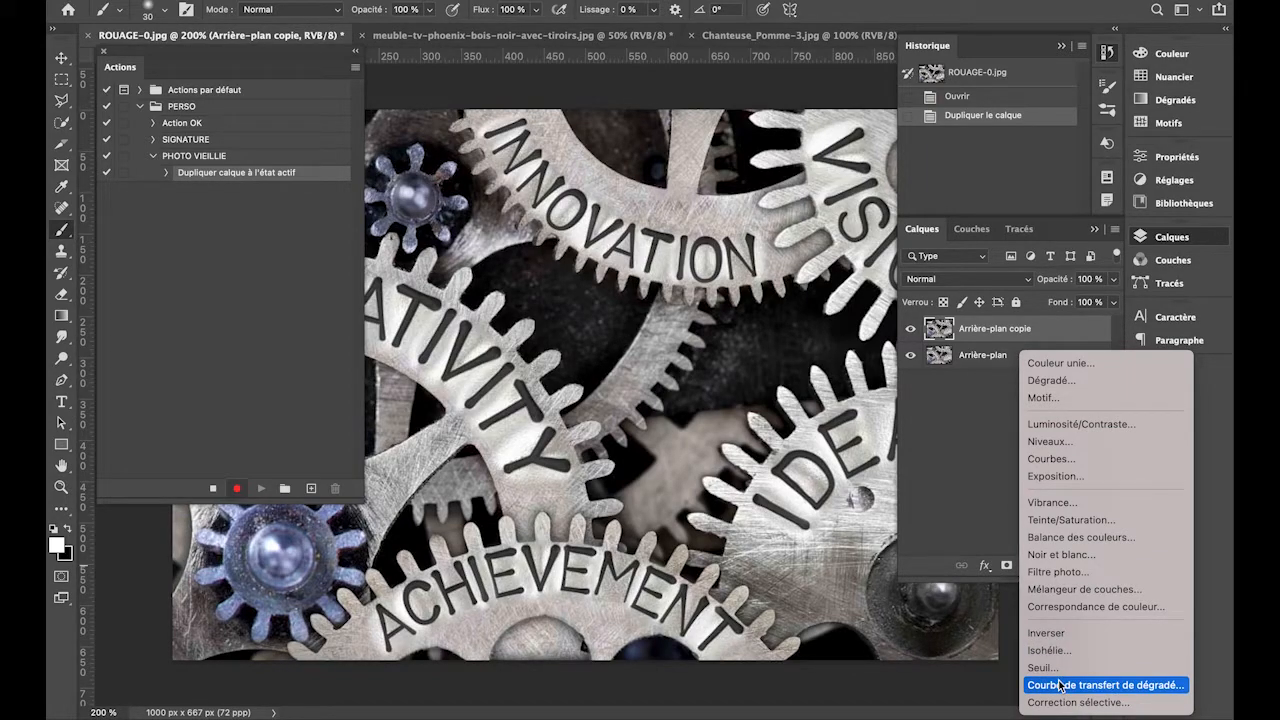
left_click(1057, 686)
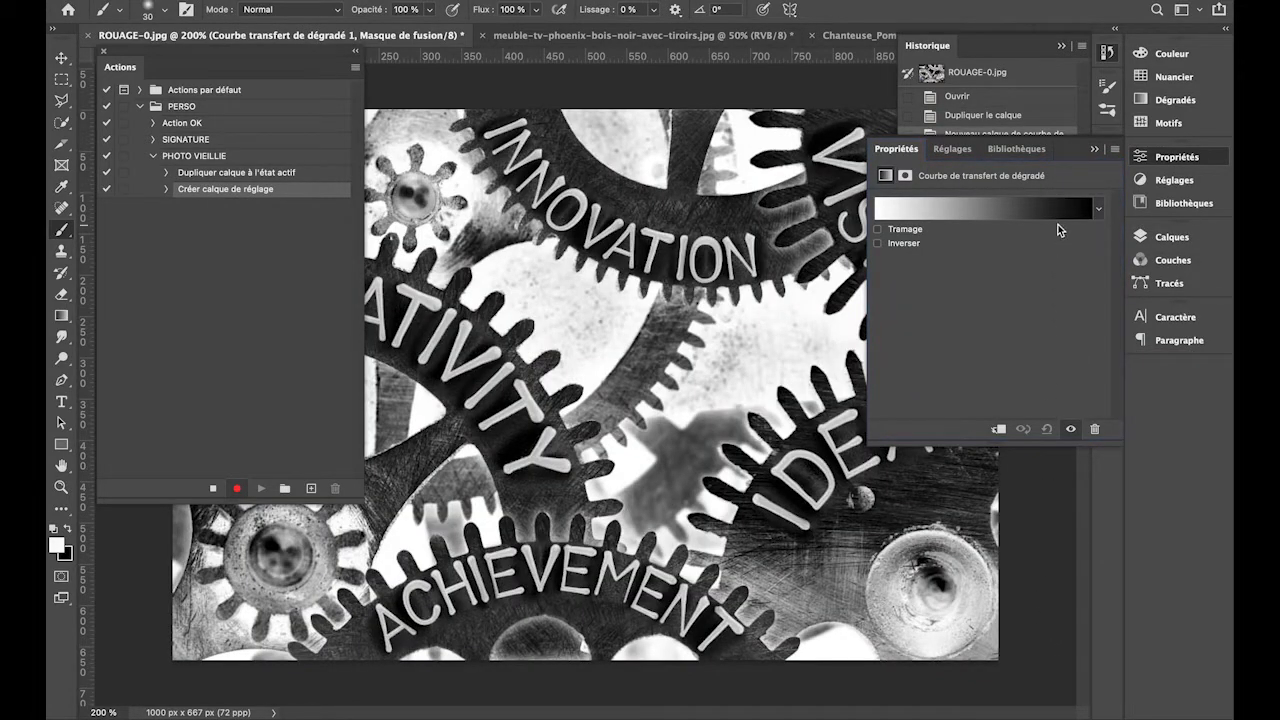
- Set the new gradient map to the Bleu_30 preset from the Bleus group
left_click(1062, 210)
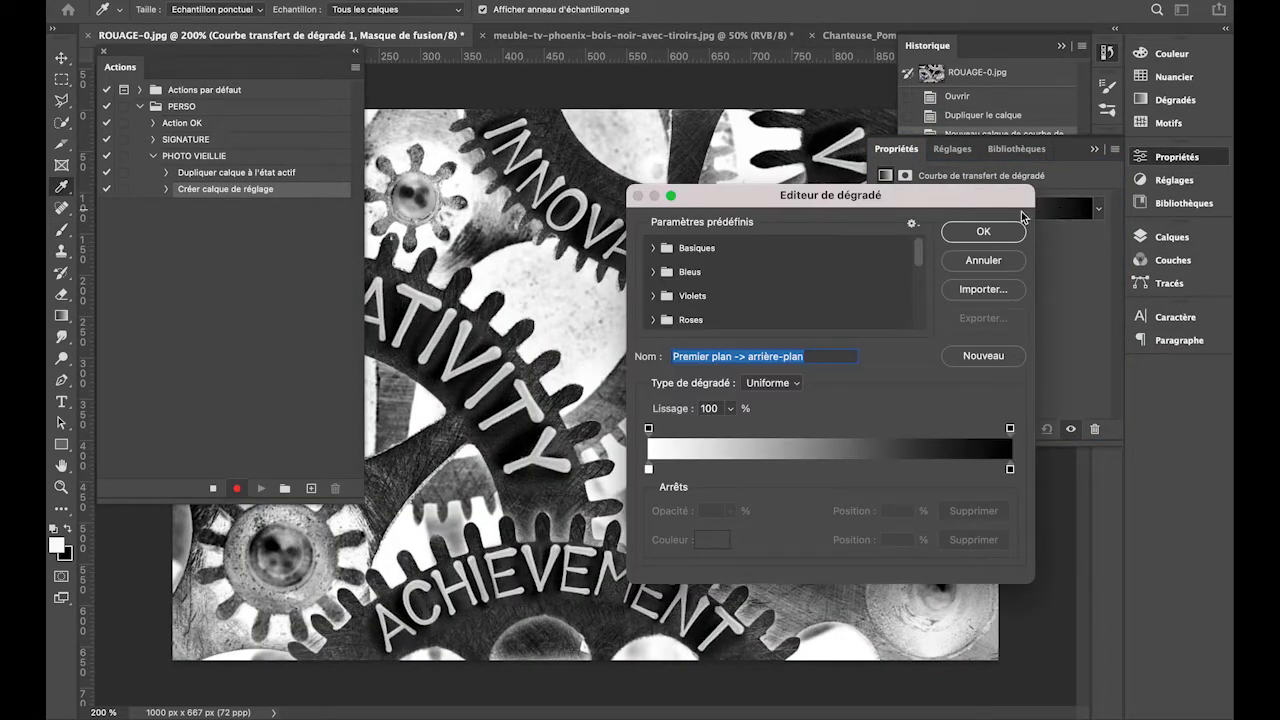
left_click(656, 274)
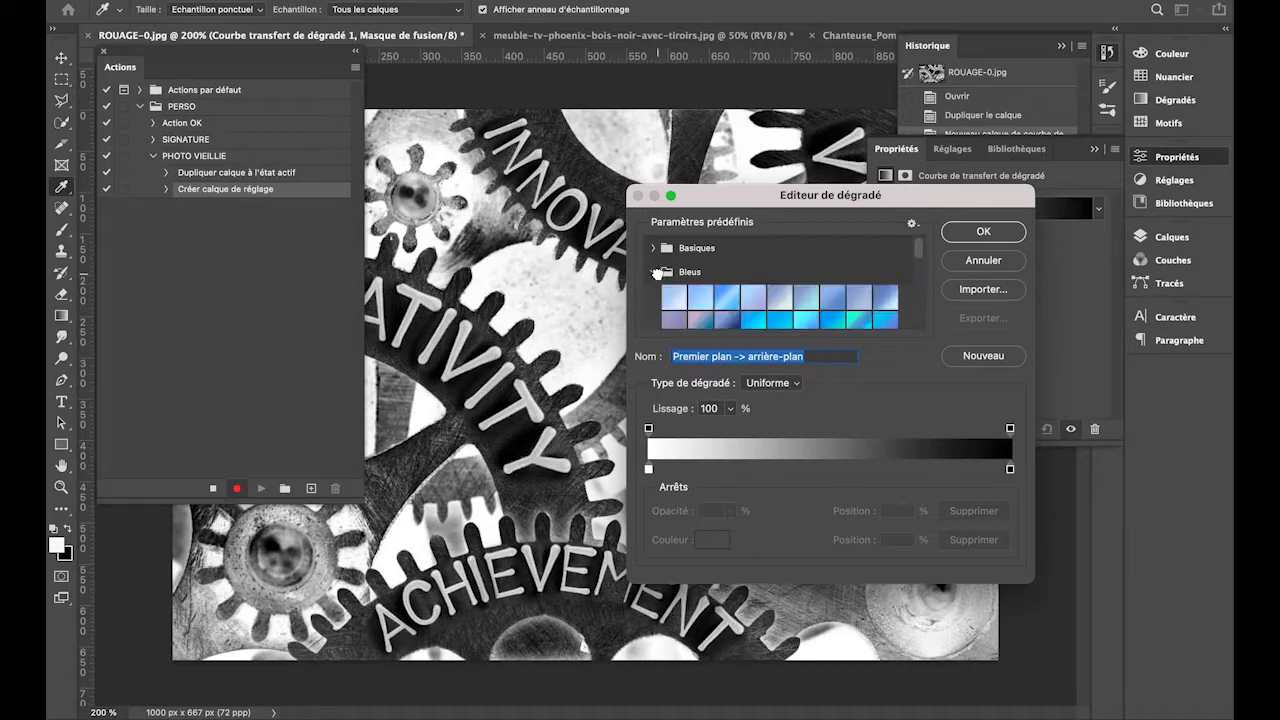
scroll(919, 297, "down", 3)
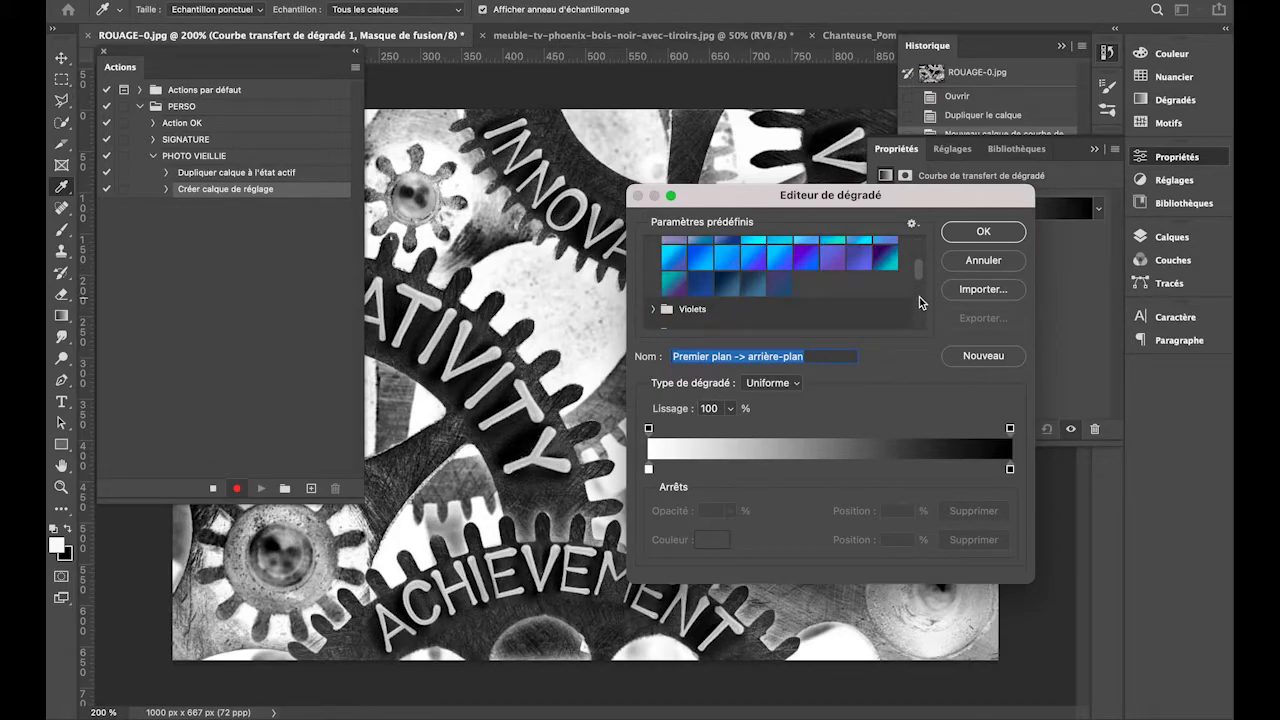
left_click(728, 284)
left_click(752, 286)
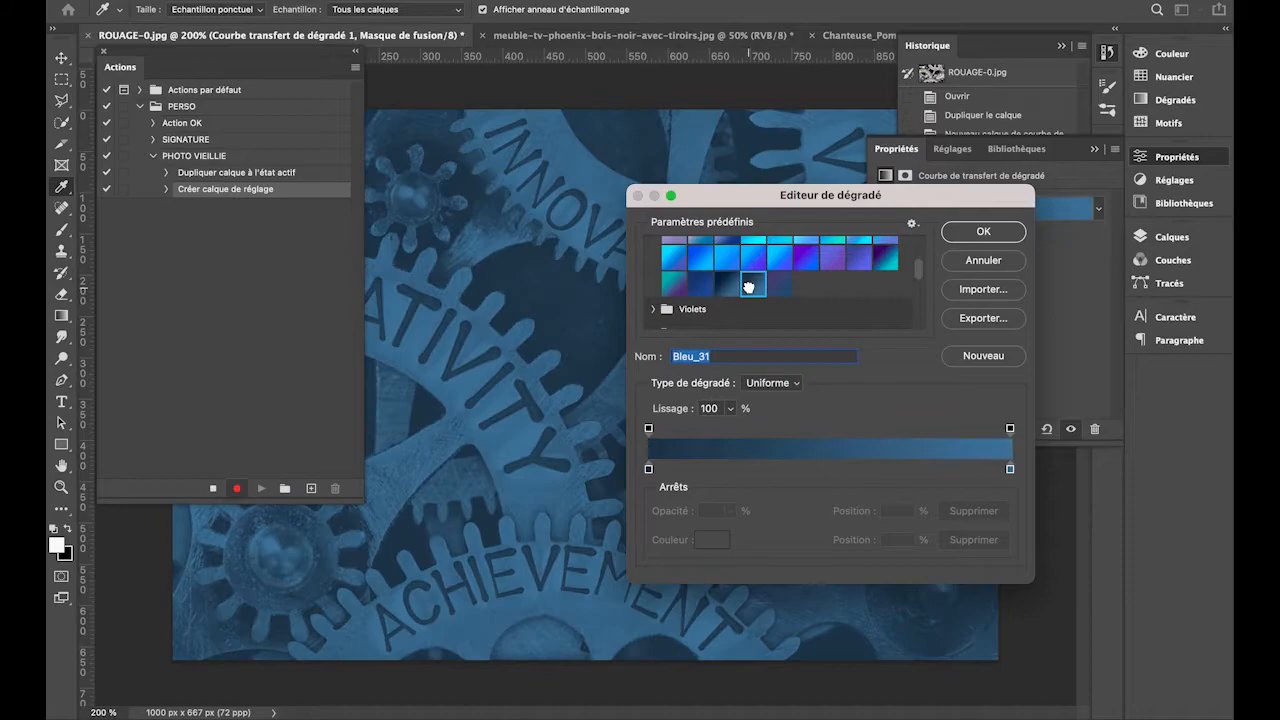
left_click(729, 285)
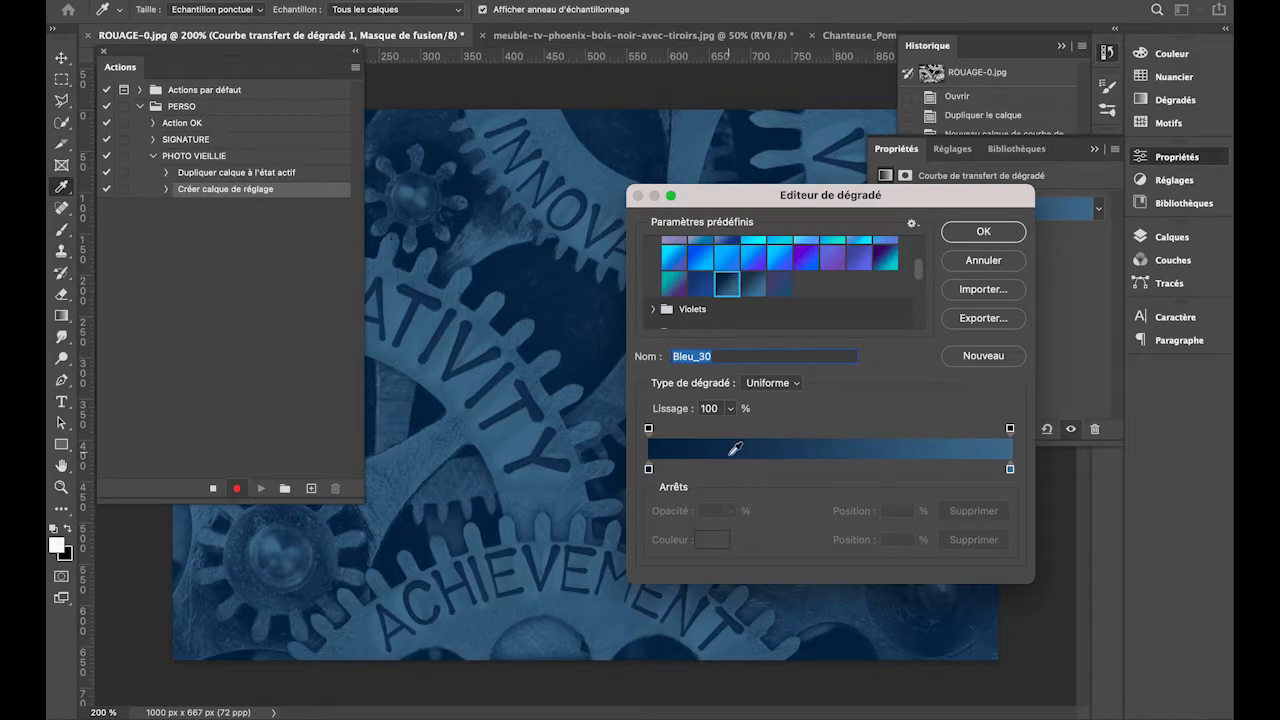
- Add a colour stop at position 23% of the gradient and set its colour to near-black 050505
left_click(734, 467)
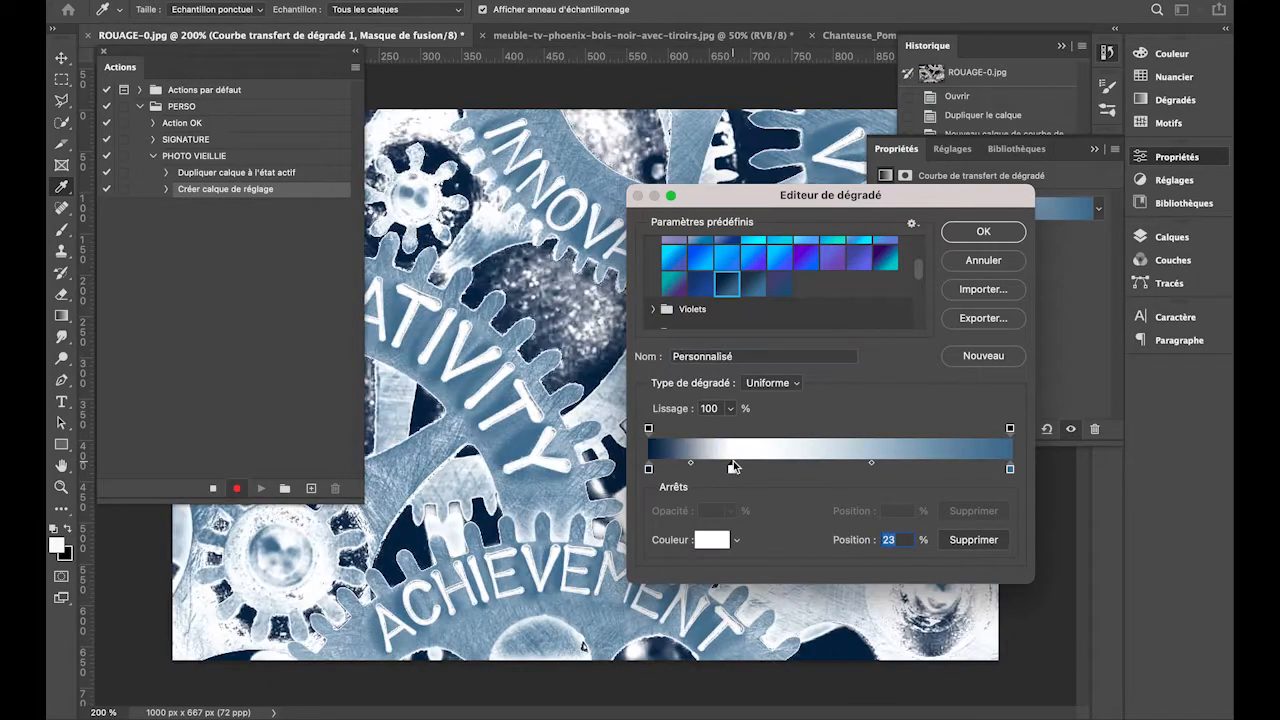
left_click(737, 541)
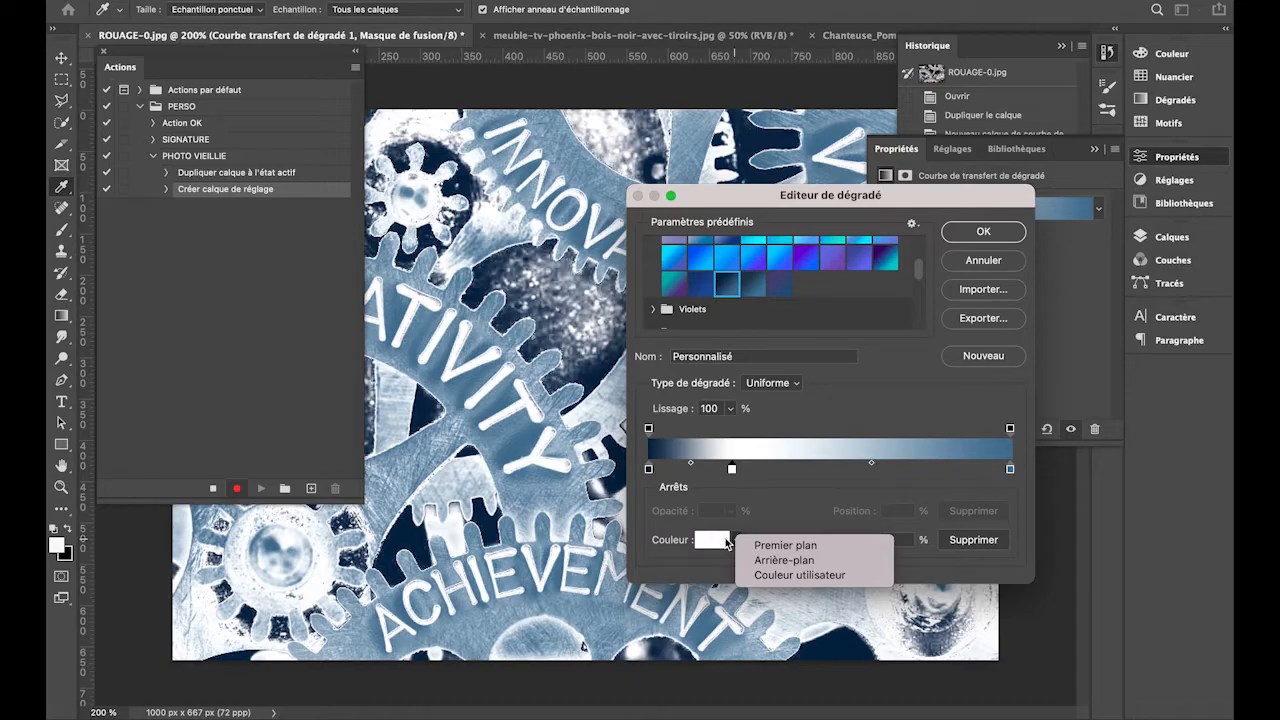
left_click(725, 542)
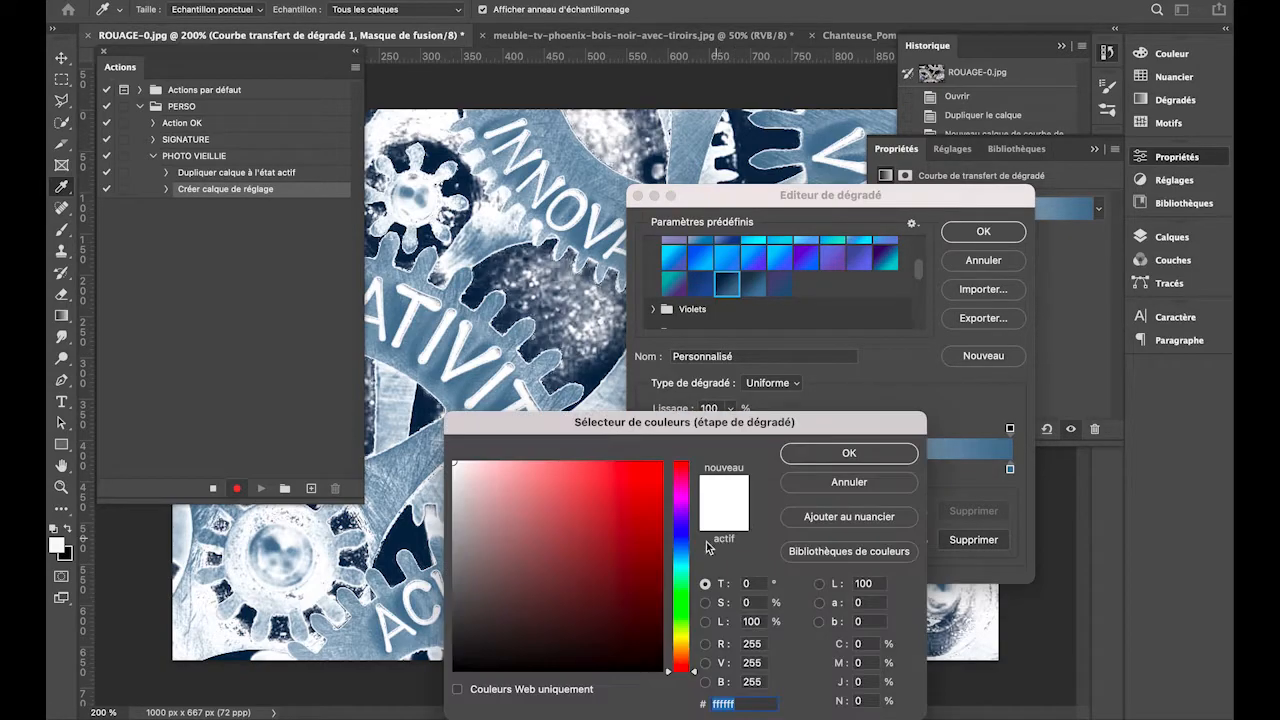
left_click_drag(650, 424, 647, 311)
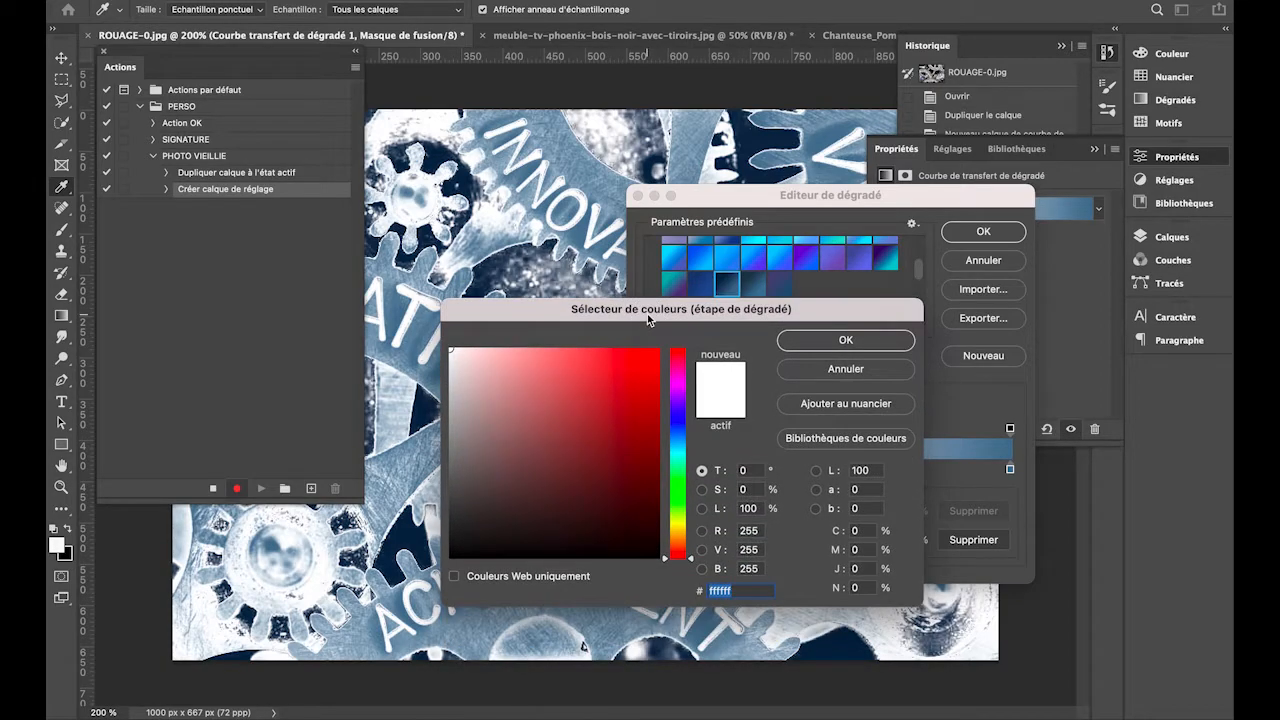
left_click(452, 552)
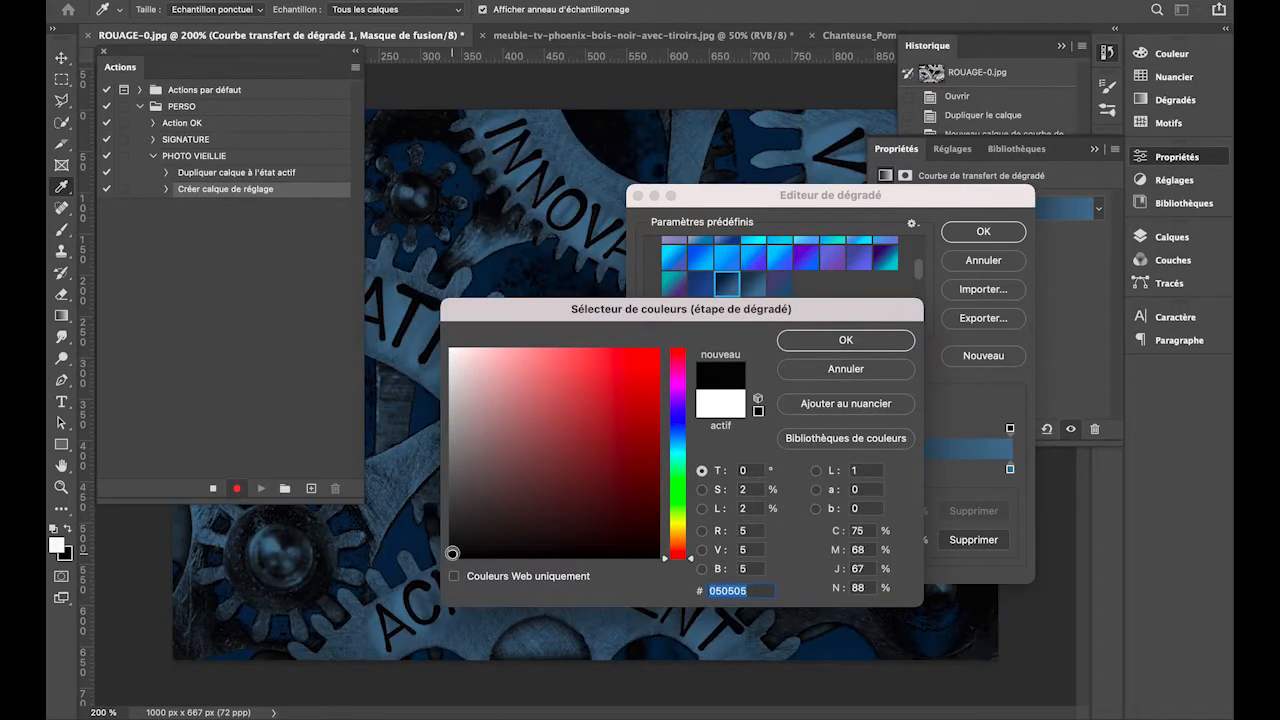
left_click(843, 343)
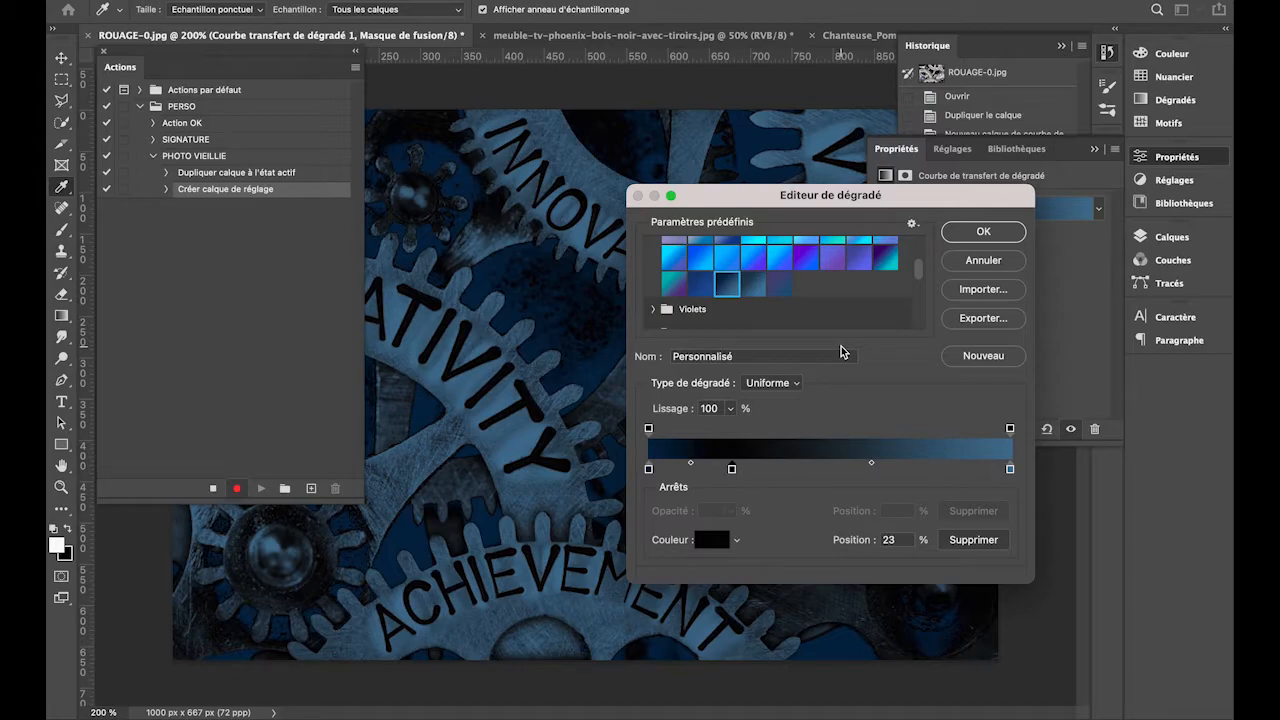
- Add a second colour stop at position 6% of the gradient and give it a near-white colour
left_click(673, 468)
left_click(722, 541)
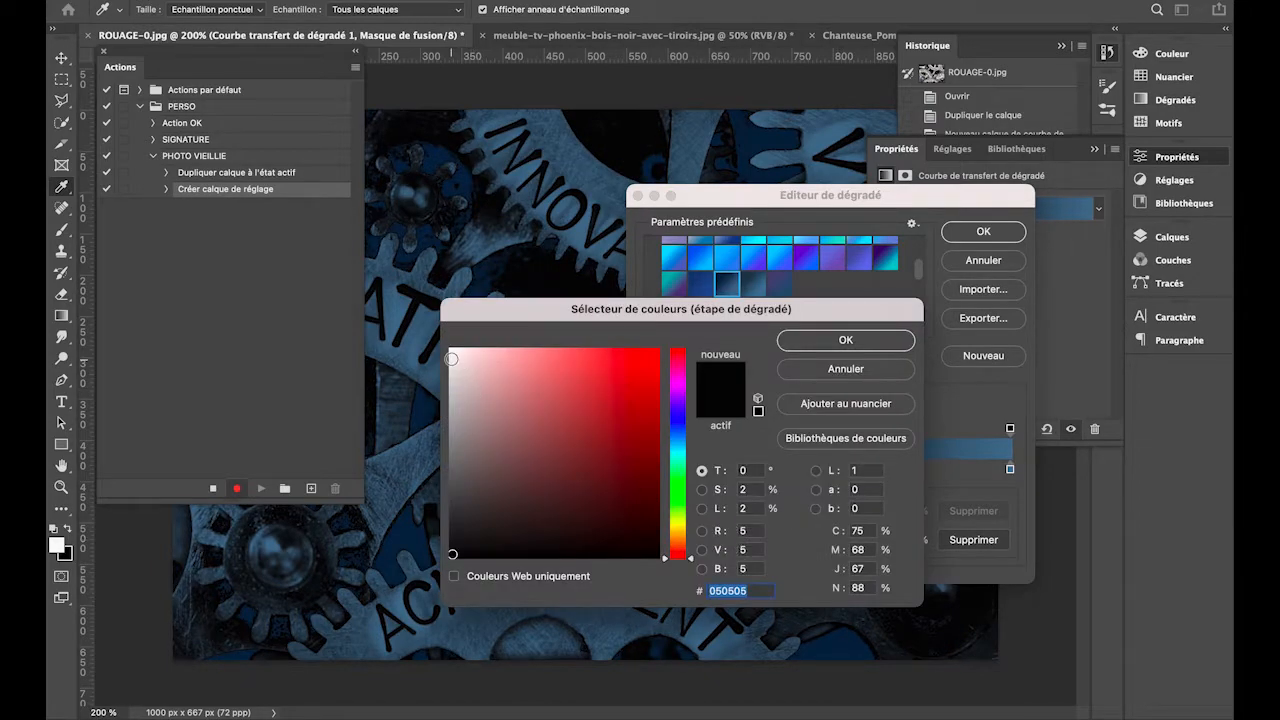
left_click(454, 354)
left_click(862, 340)
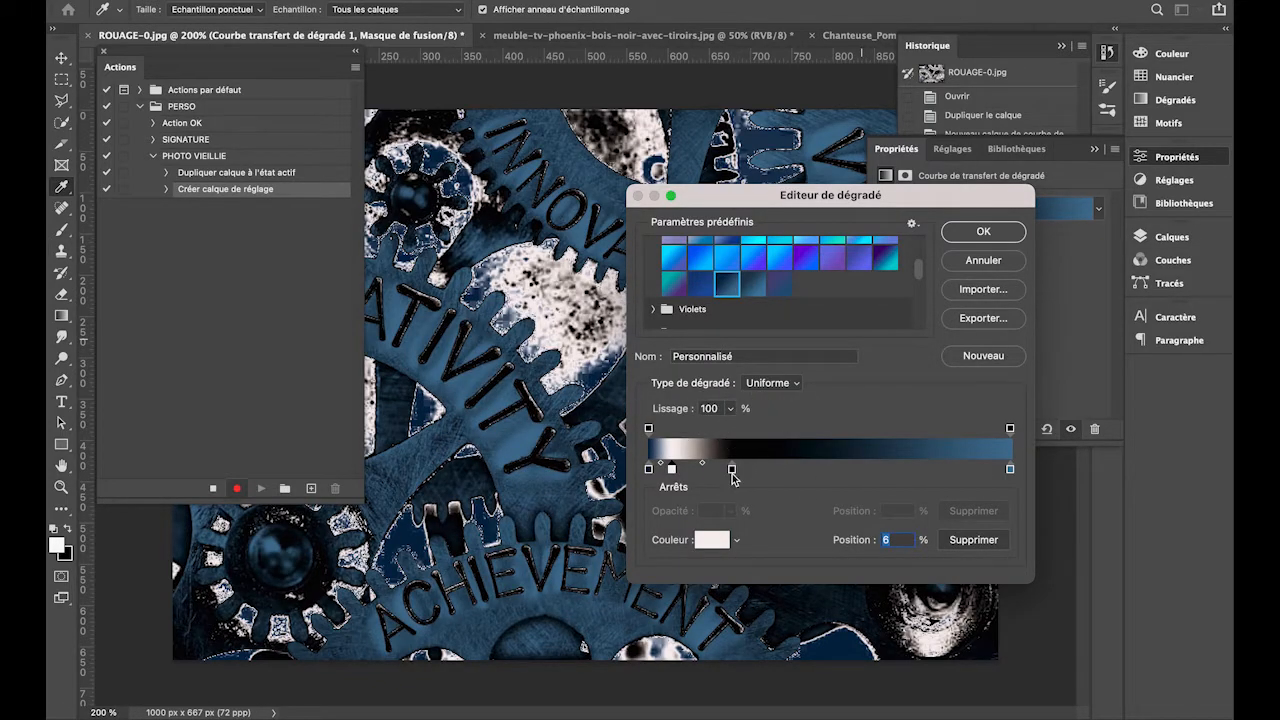
- Shift the near-black and near-white stops slightly towards the light blue end of the gradient and apply the gradient
left_click_drag(731, 468, 749, 468)
left_click_drag(671, 468, 685, 472)
left_click(1003, 234)
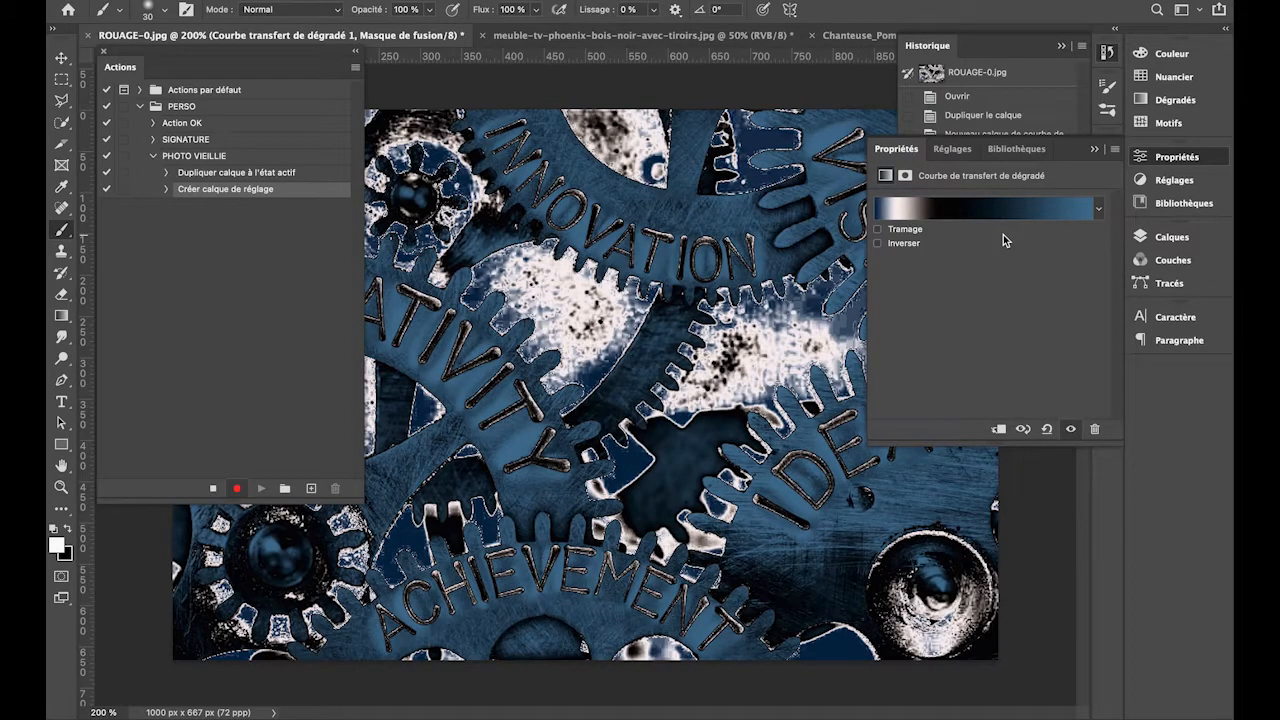
- Display the layer stack and stop recording the PHOTO VIEILLIE action
left_click(1172, 238)
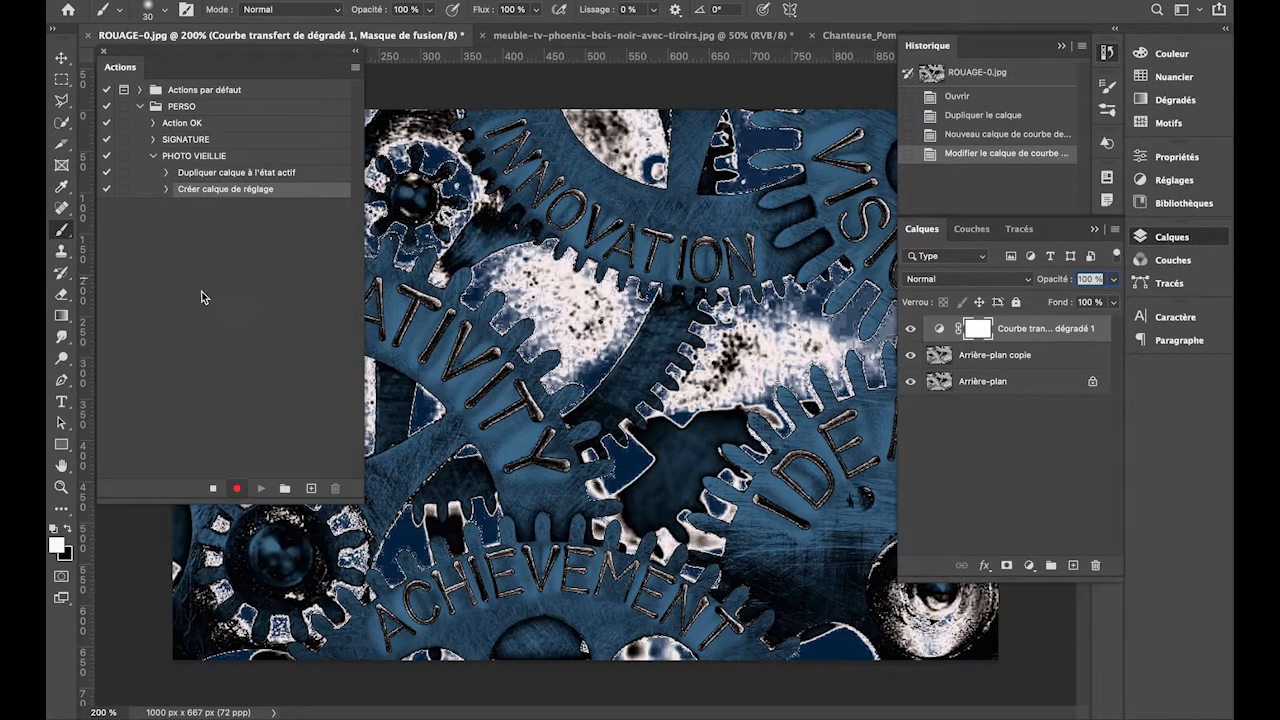
left_click(215, 488)
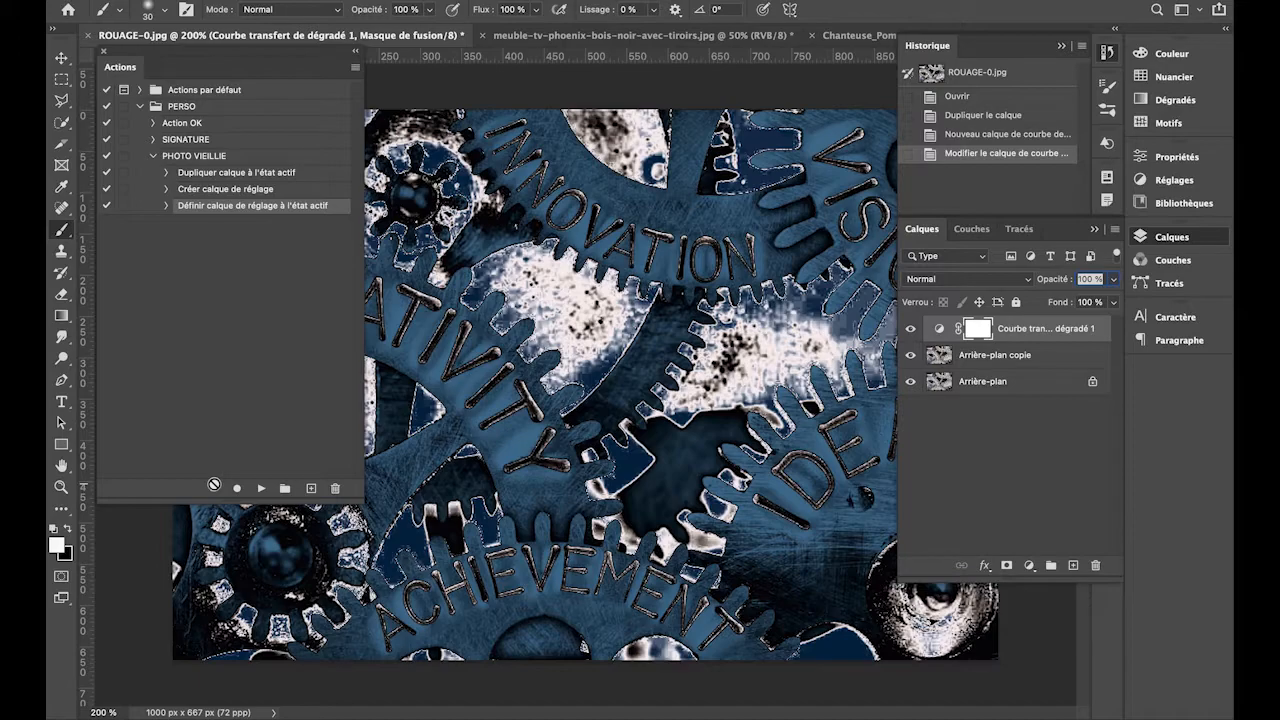
- Revert the gears image to its Ouvrir history state and play the whole PHOTO VIEILLIE action on it
left_click(960, 97)
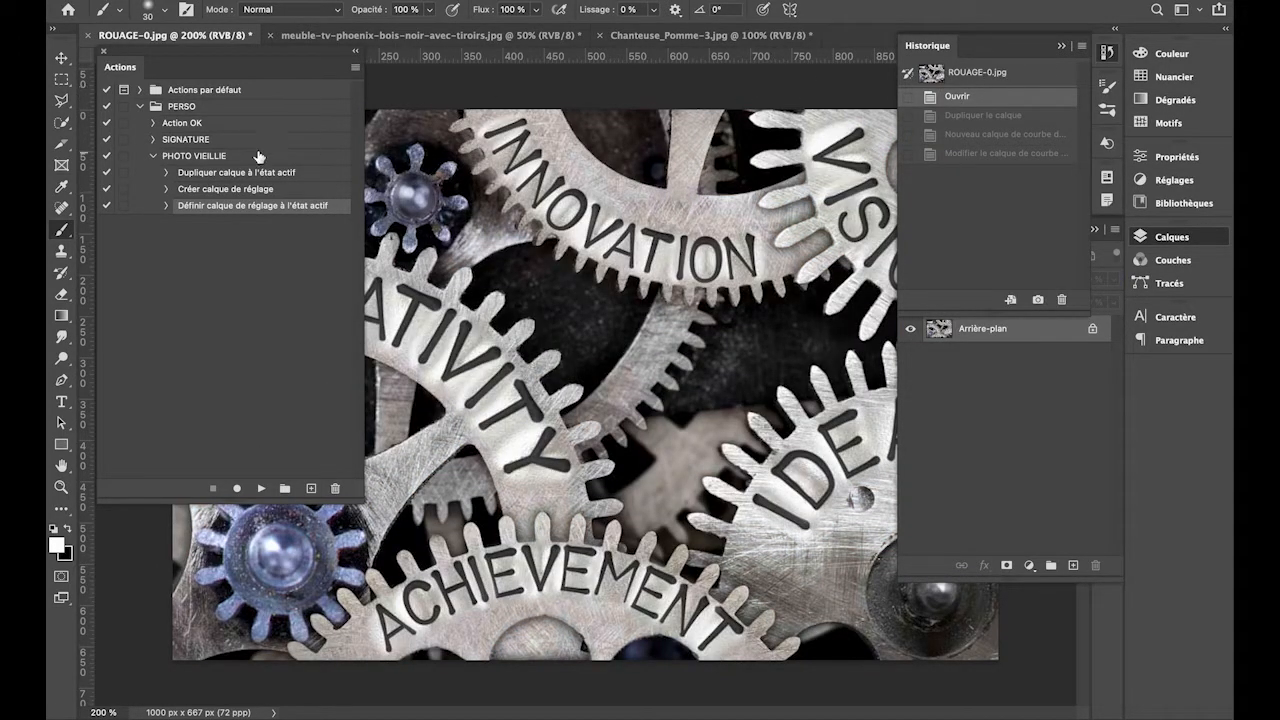
left_click(238, 158)
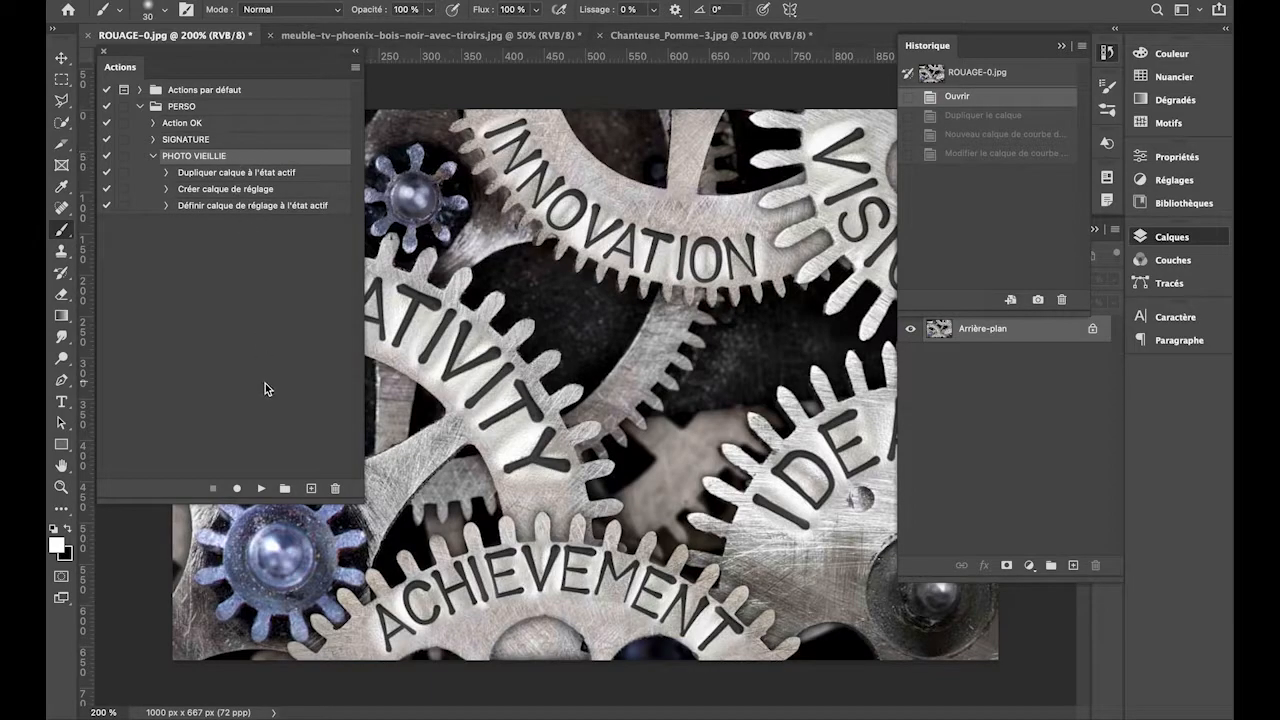
left_click(263, 488)
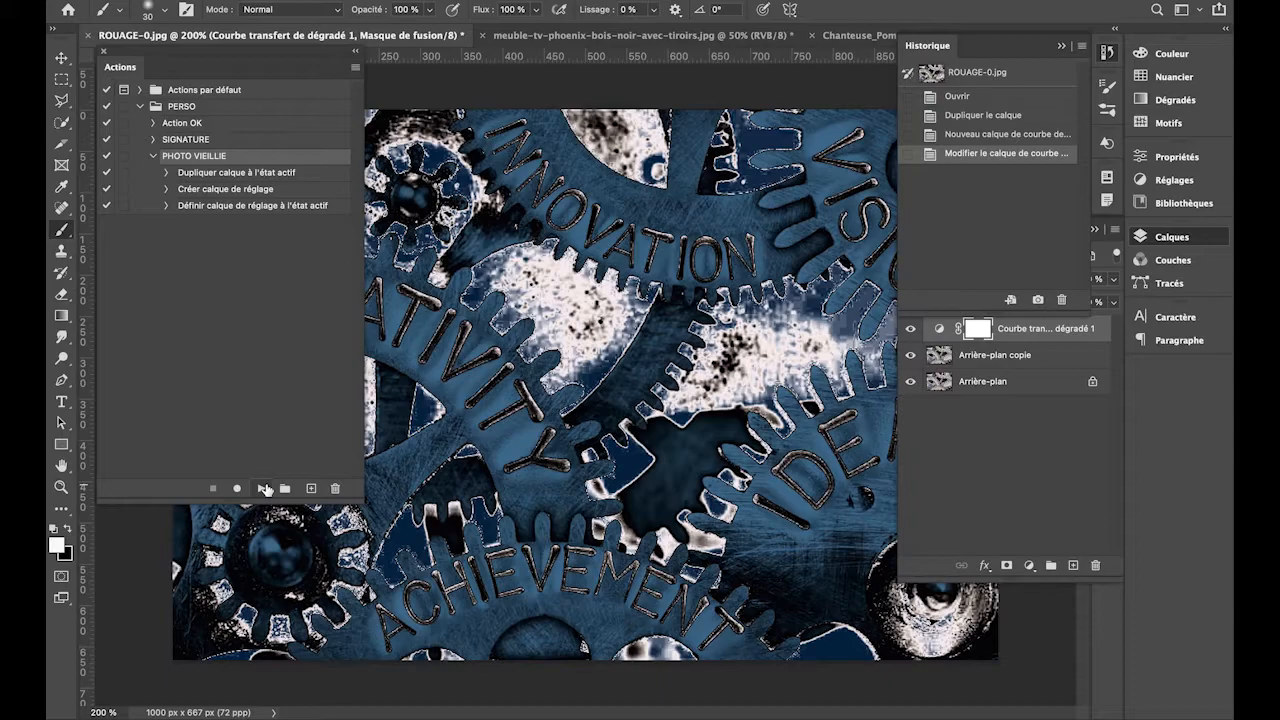